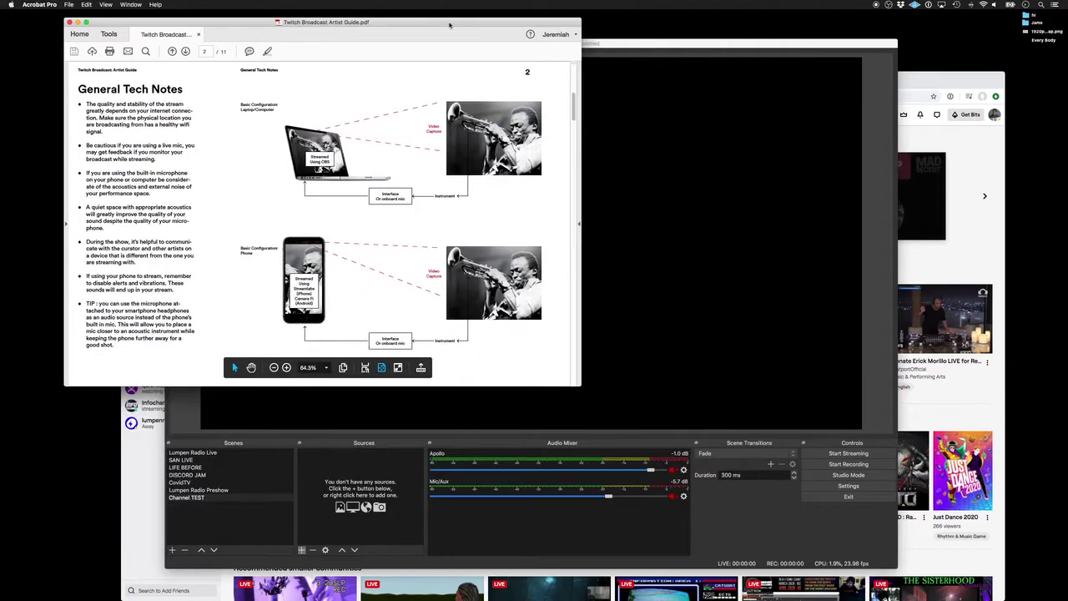
# Minimize the PDF guide, switch to Chrome, and review the OBS Studio home page with its download options.
pyautogui.doubleClick(458, 26)
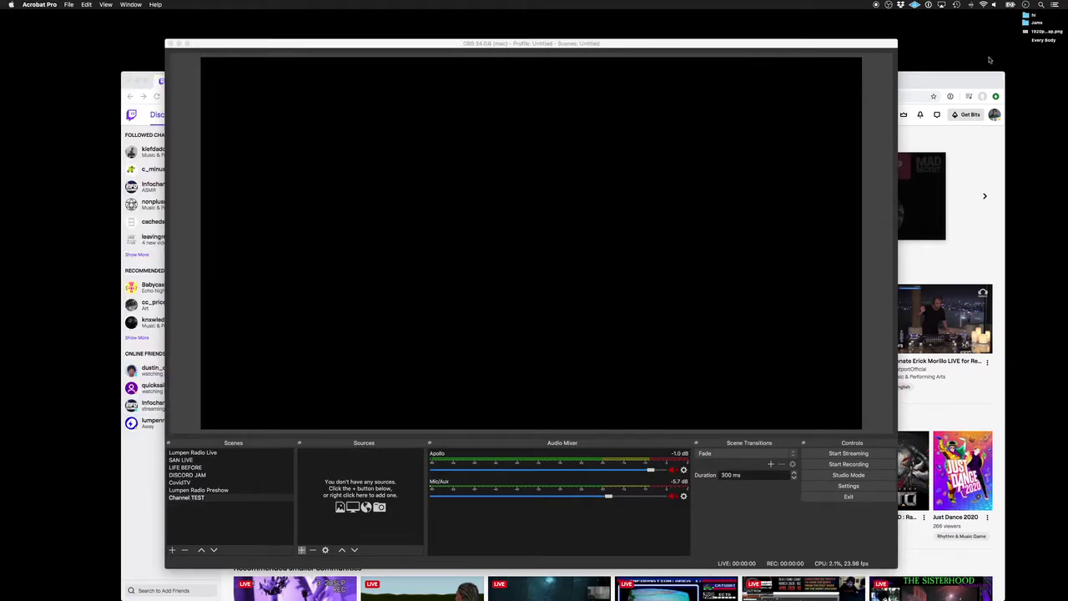
pyautogui.click(967, 80)
pyautogui.click(285, 82)
pyautogui.moveTo(769, 80); pyautogui.dragTo(730, 40)
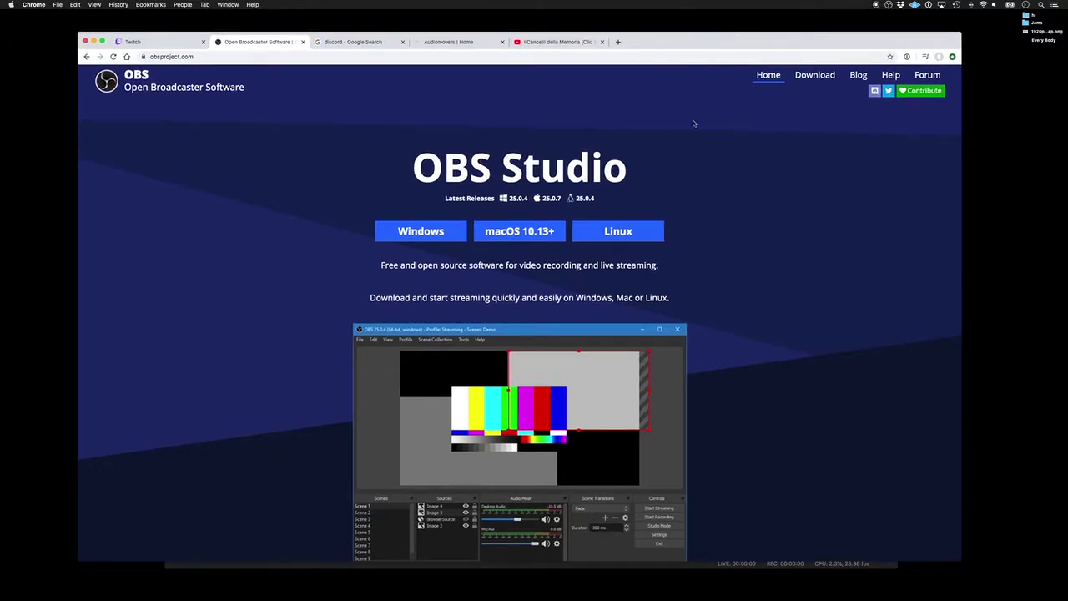
pyautogui.scroll(-5, 711, 276)
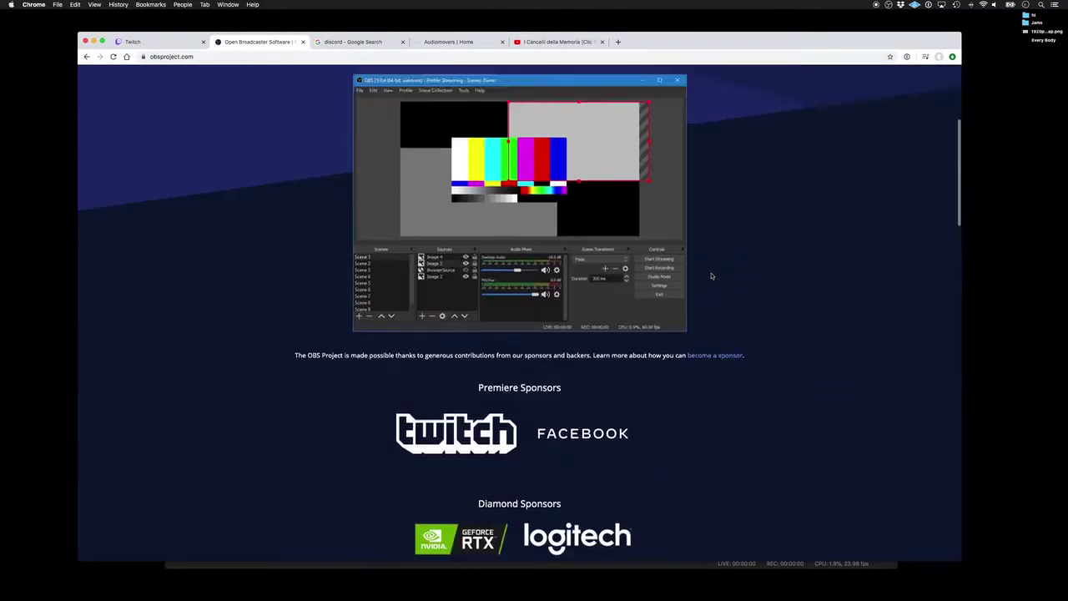
pyautogui.scroll(5, 711, 276)
pyautogui.scroll(-1, 711, 276)
pyautogui.scroll(1, 685, 167)
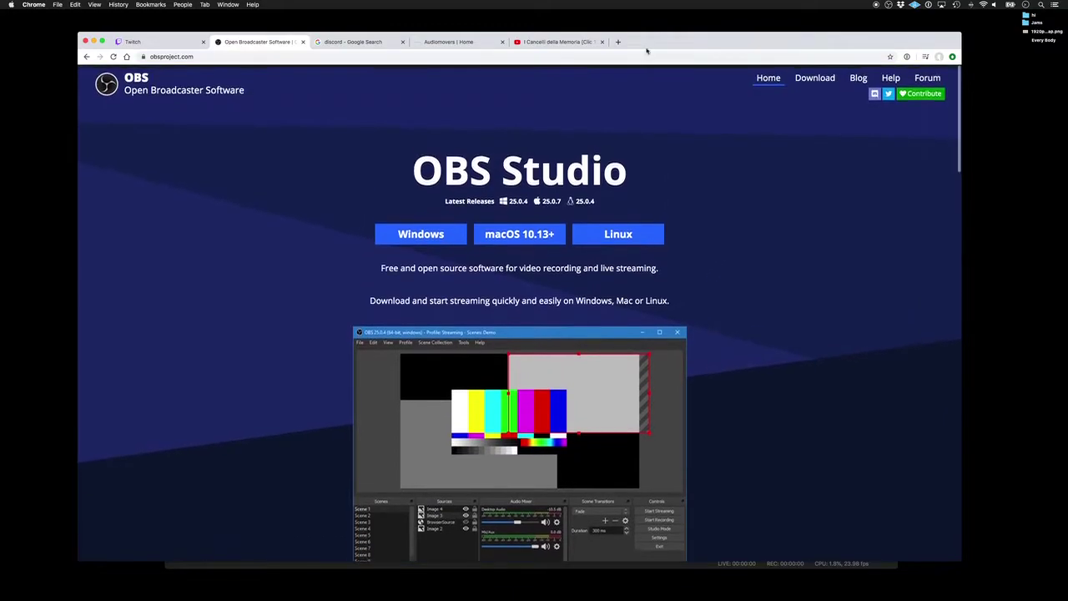
pyautogui.moveTo(647, 40); pyautogui.dragTo(651, 33)
# Switch to OBS, move its window near the upper edge of the desktop, and enlarge it.
pyautogui.press('super+Tab')
pyautogui.press('super+Tab')
pyautogui.press('super+Tab')
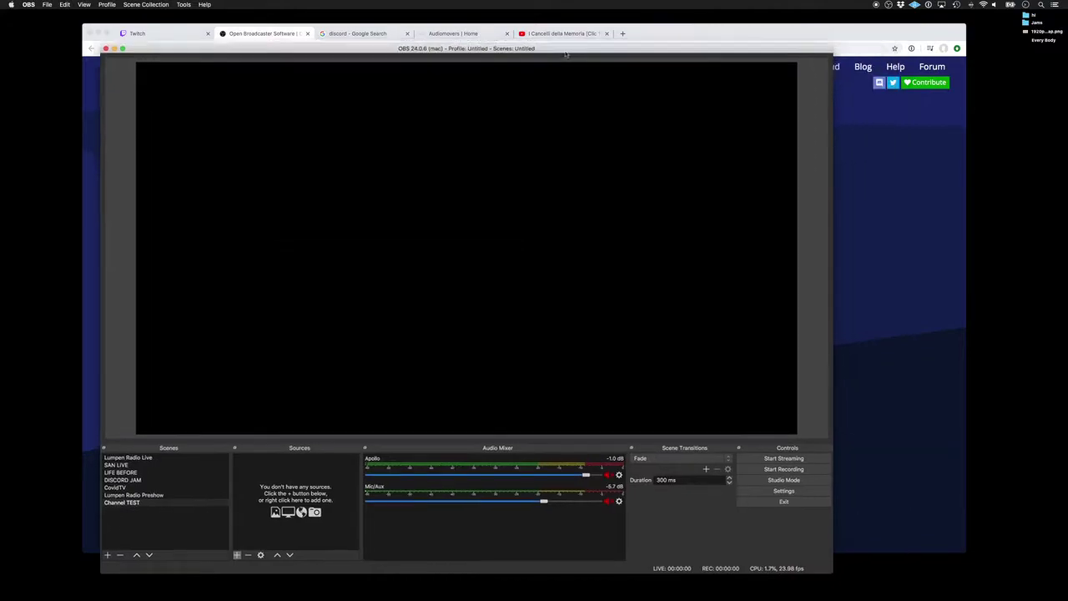
pyautogui.moveTo(566, 54); pyautogui.dragTo(543, 26)
pyautogui.moveTo(807, 546); pyautogui.dragTo(934, 581)
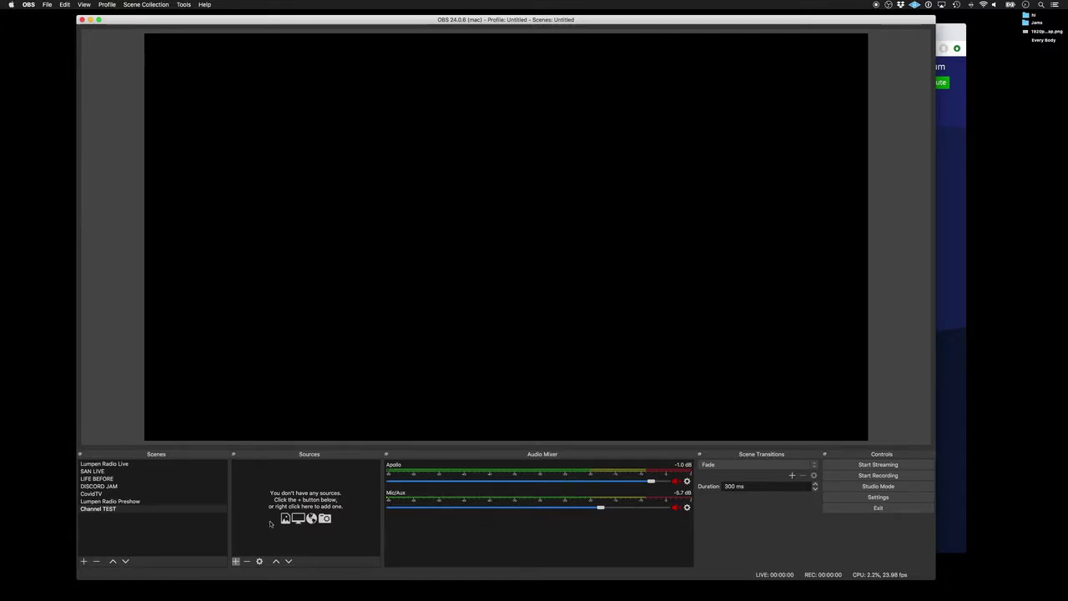
# Preview the existing scenes one after another, including Lumpen Radio Live, SAN LIVE and LIFE BEFORE, and return to Channel TEST.
pyautogui.click(146, 538)
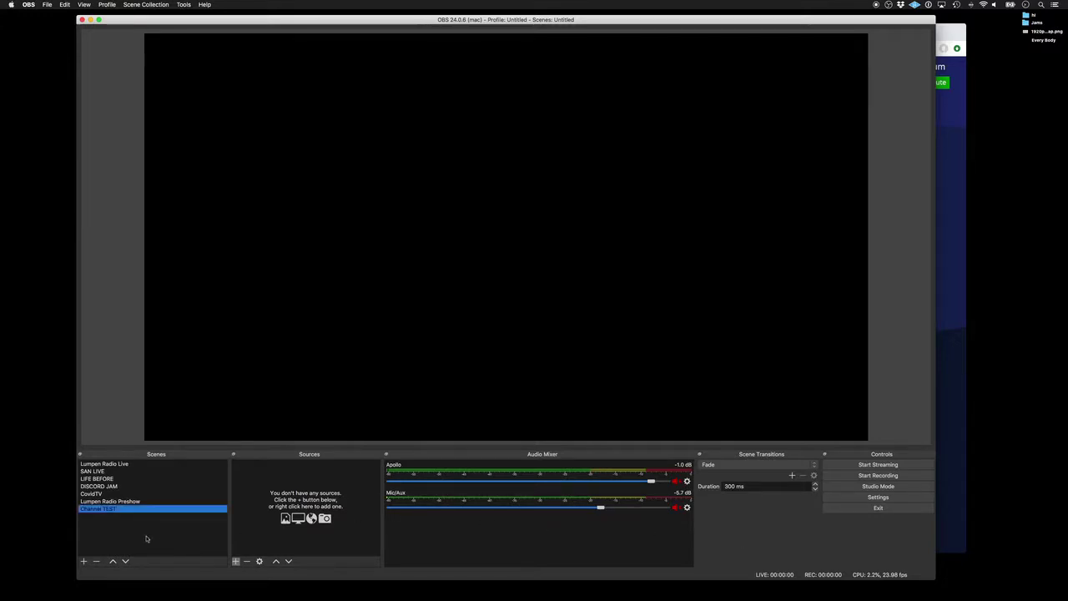
pyautogui.click(142, 465)
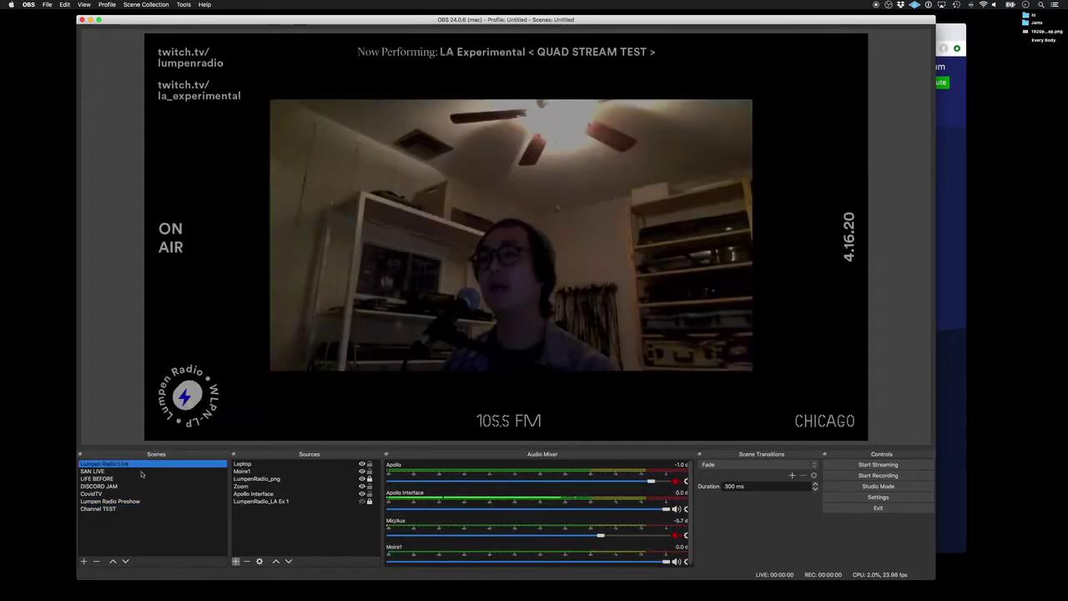
pyautogui.click(140, 472)
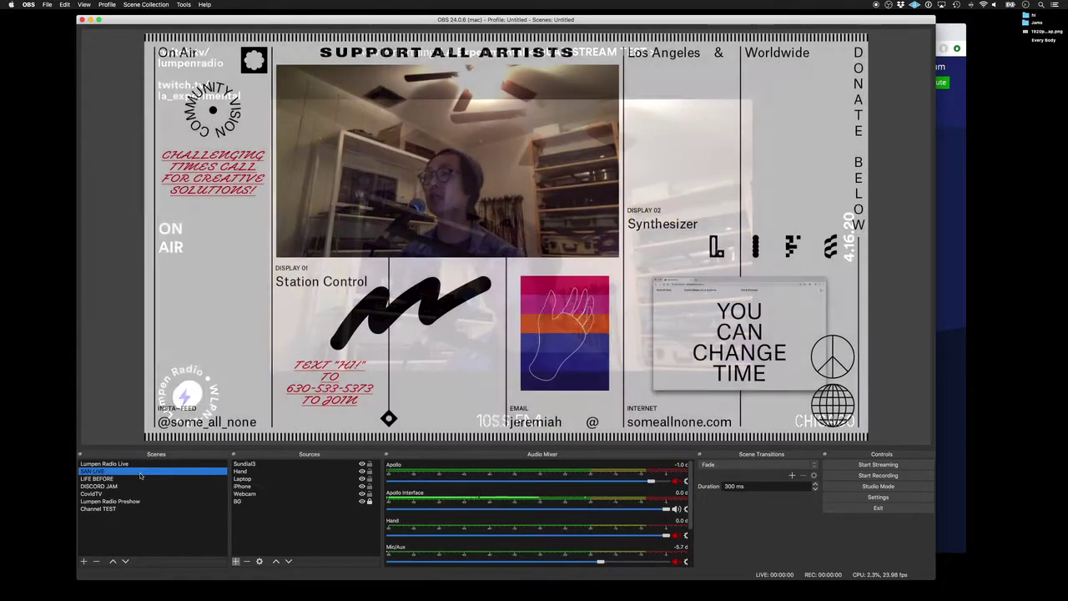
pyautogui.click(140, 480)
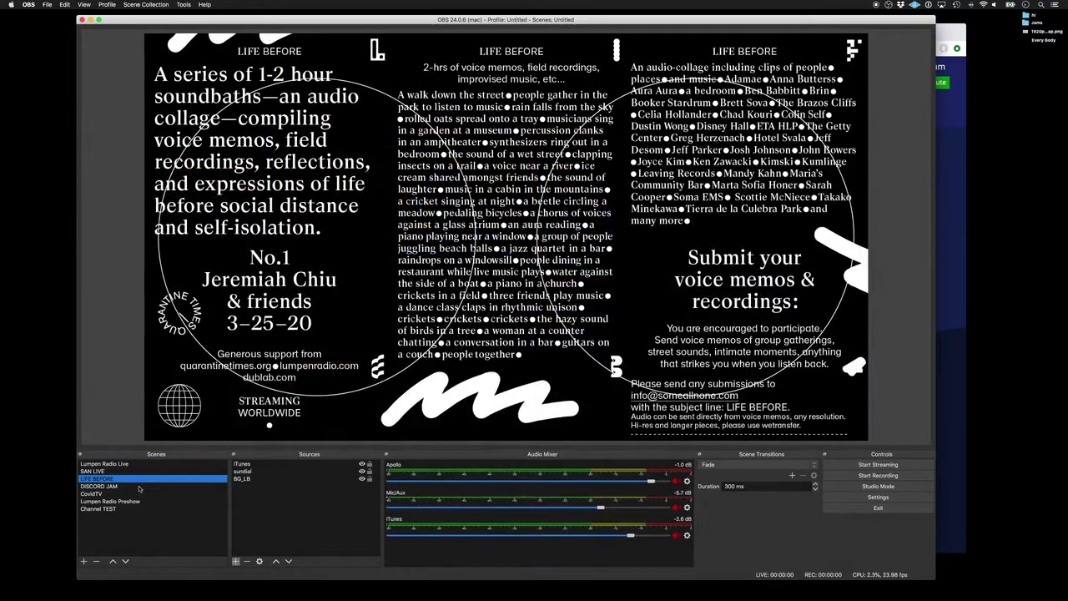
pyautogui.click(140, 488)
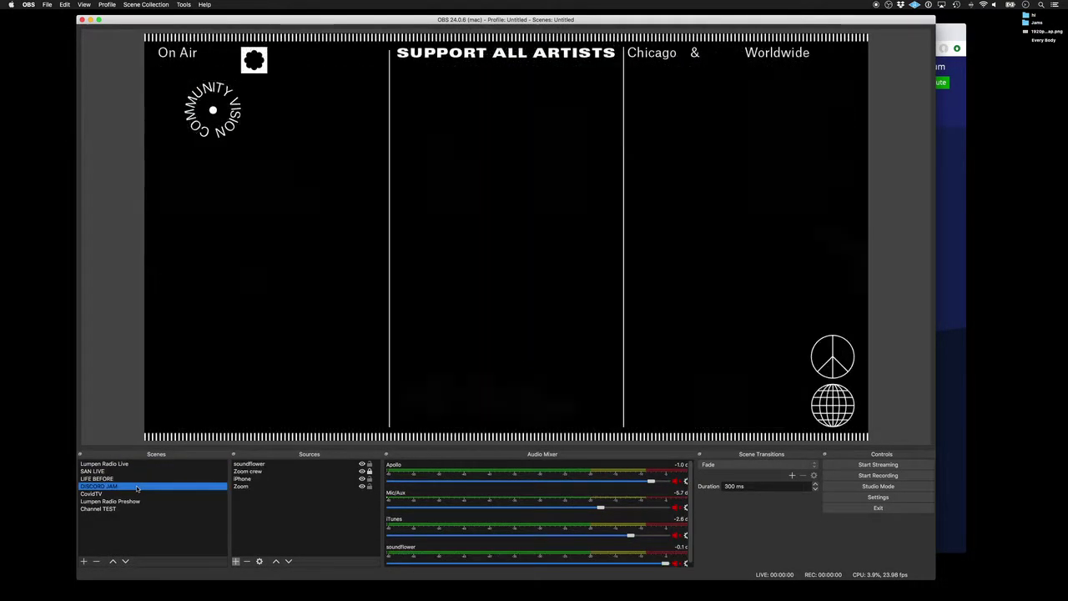
pyautogui.click(139, 495)
pyautogui.click(133, 509)
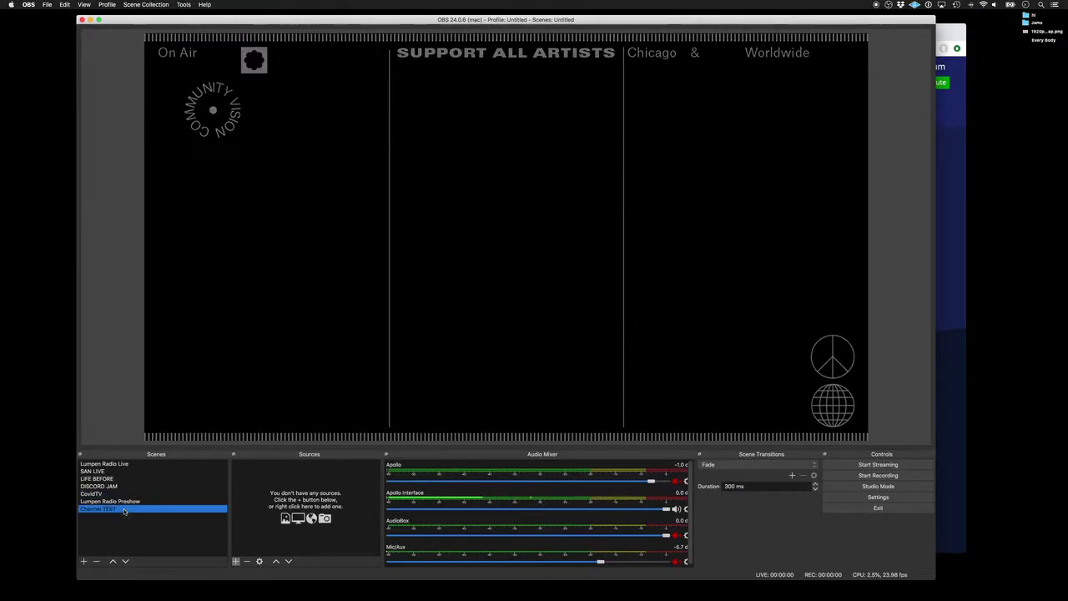
pyautogui.click(134, 502)
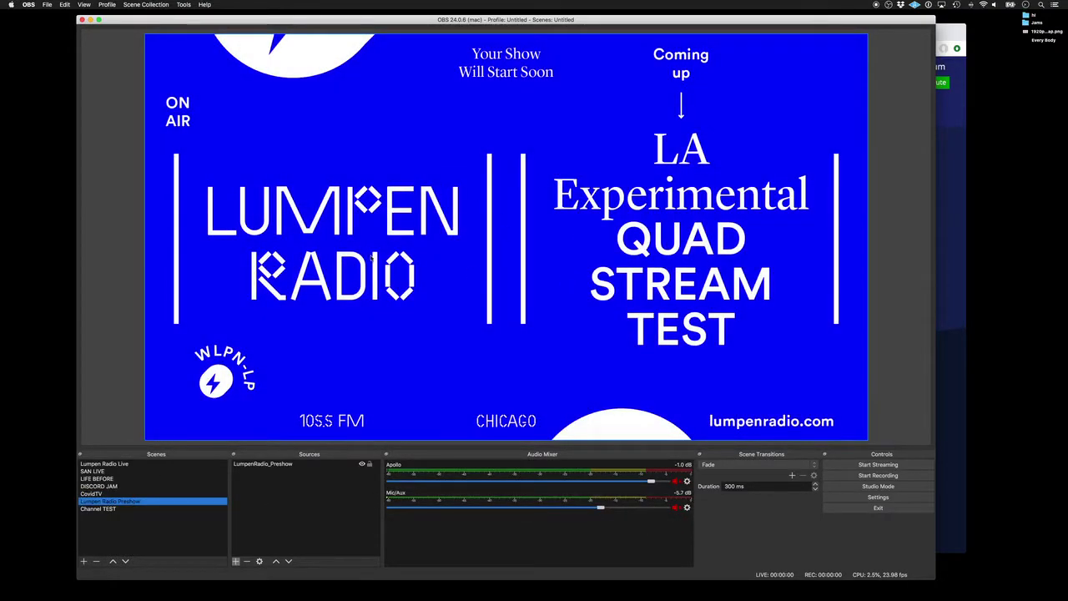
pyautogui.click(167, 493)
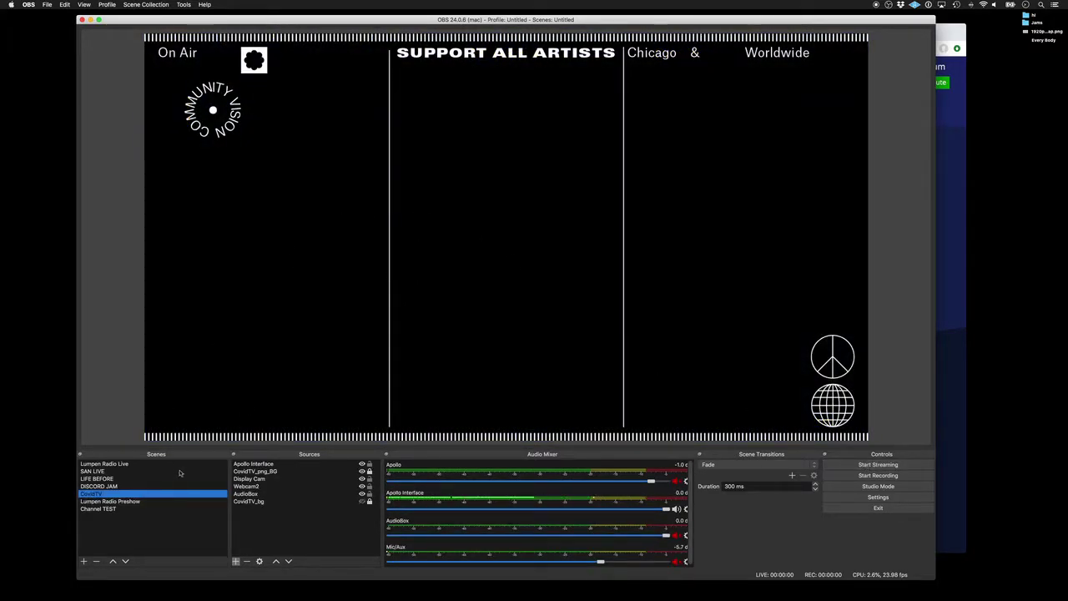
pyautogui.click(133, 508)
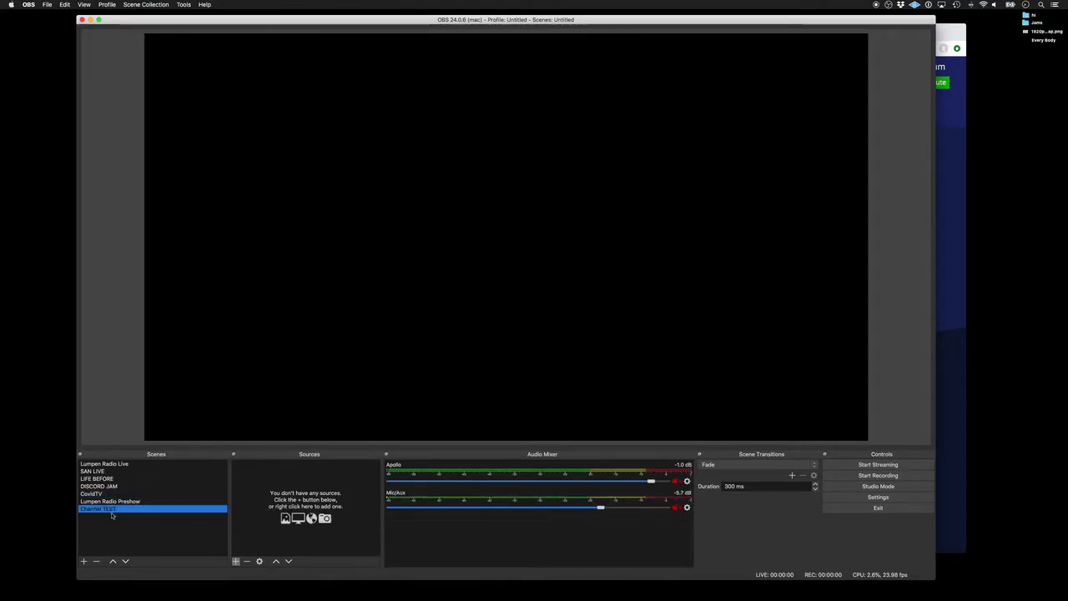
pyautogui.click(83, 561)
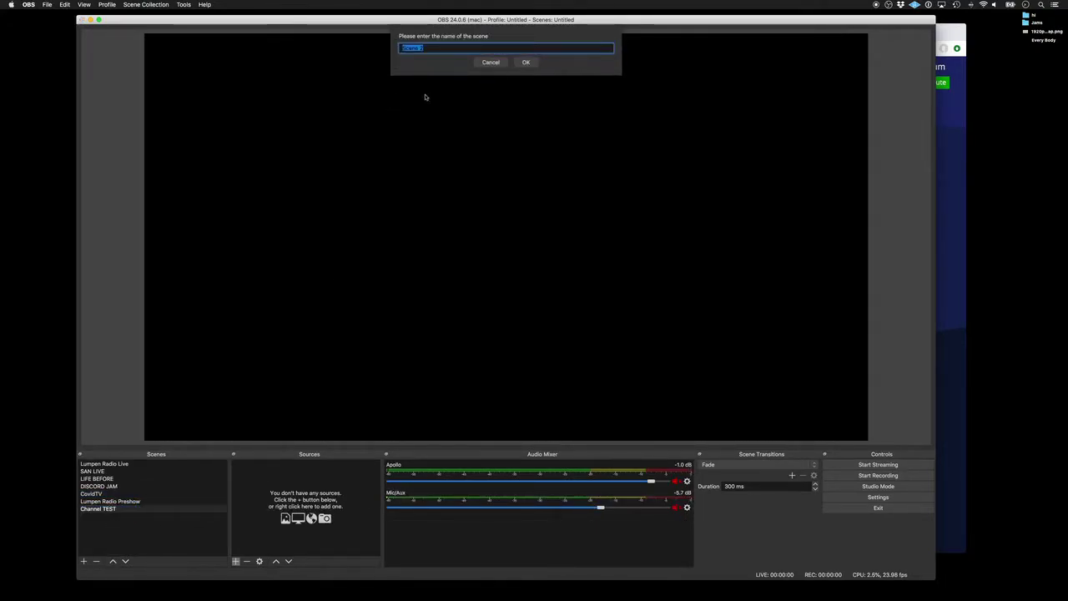
pyautogui.click(491, 62)
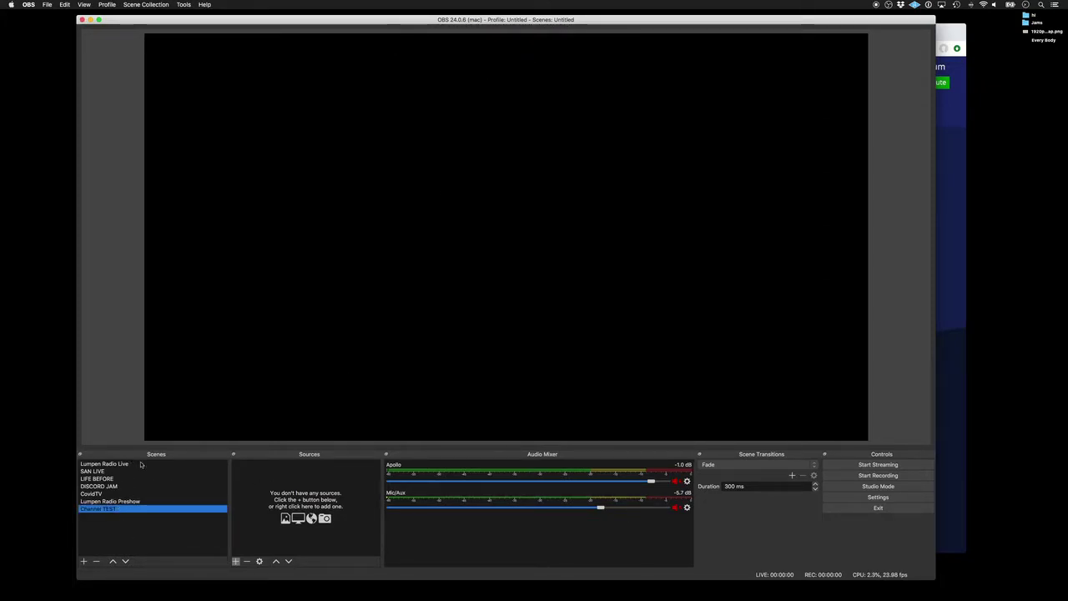
# Add the existing Laptop video capture device as a visible source in the Channel TEST scene.
pyautogui.click(275, 526)
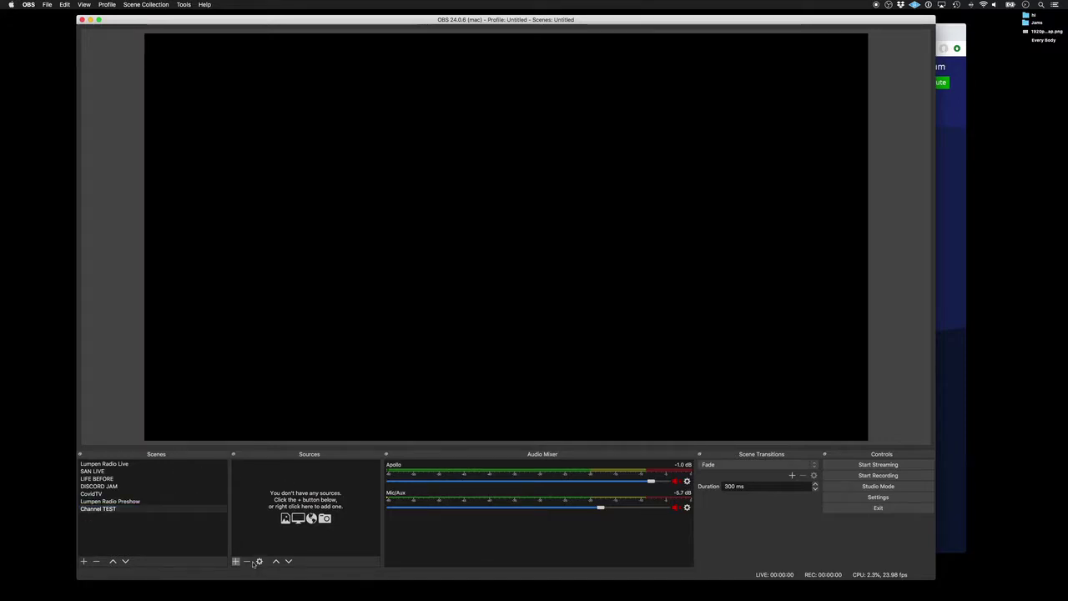
pyautogui.click(236, 561)
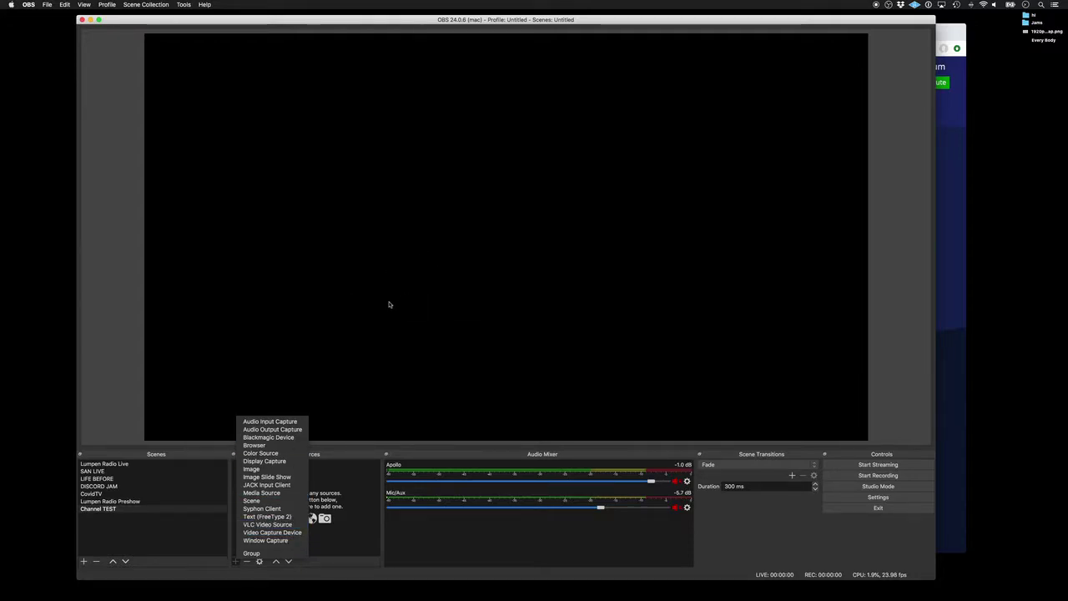
pyautogui.click(282, 533)
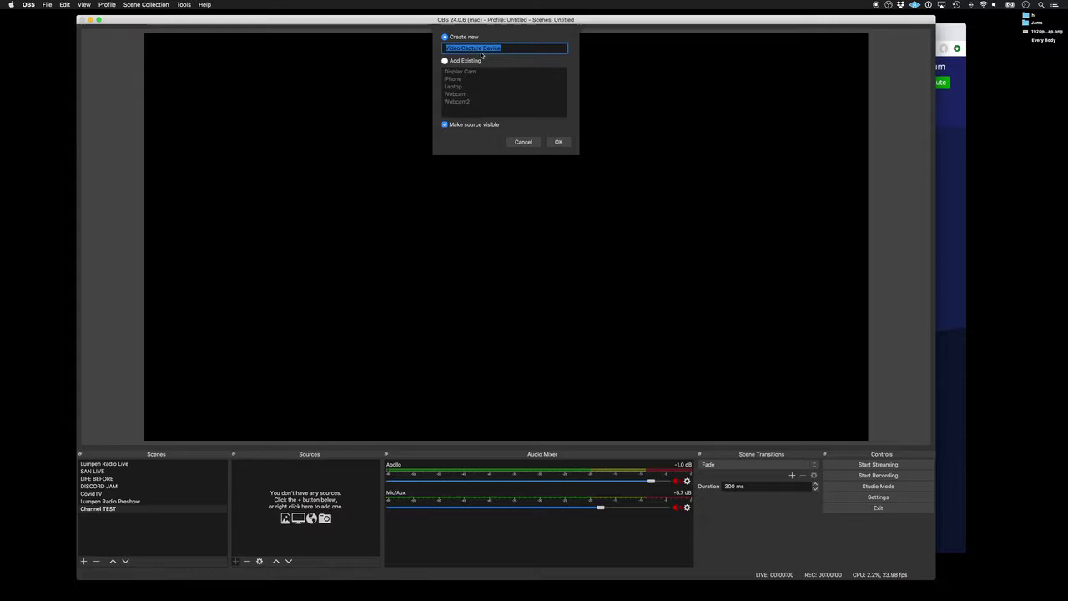
pyautogui.write('Laptop')
pyautogui.click(477, 61)
pyautogui.click(462, 87)
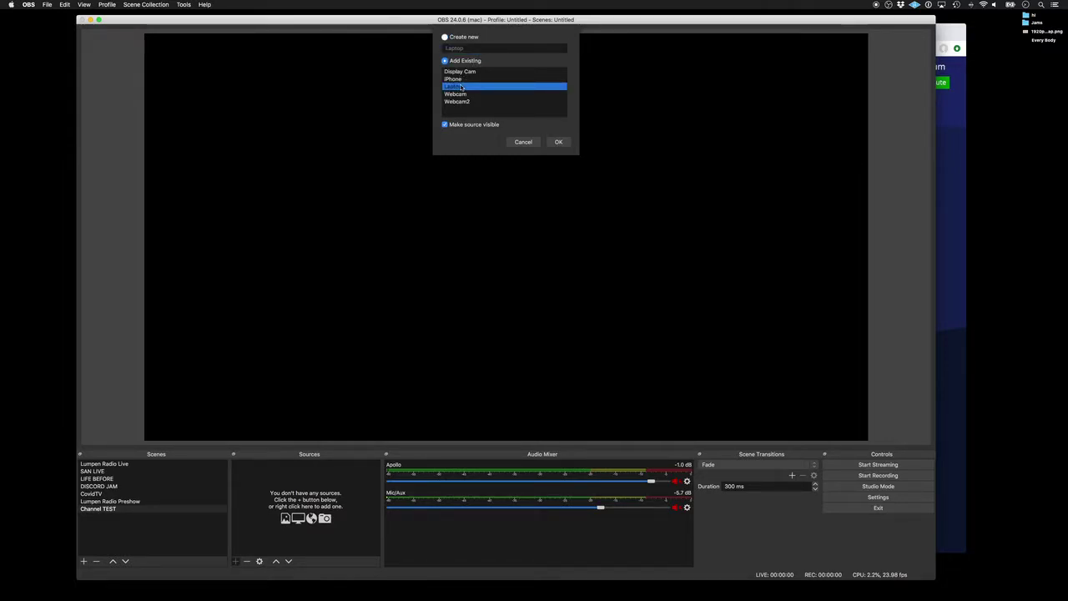
pyautogui.click(559, 142)
# Reposition the Laptop camera image around the middle of the canvas.
pyautogui.moveTo(434, 170); pyautogui.dragTo(543, 216)
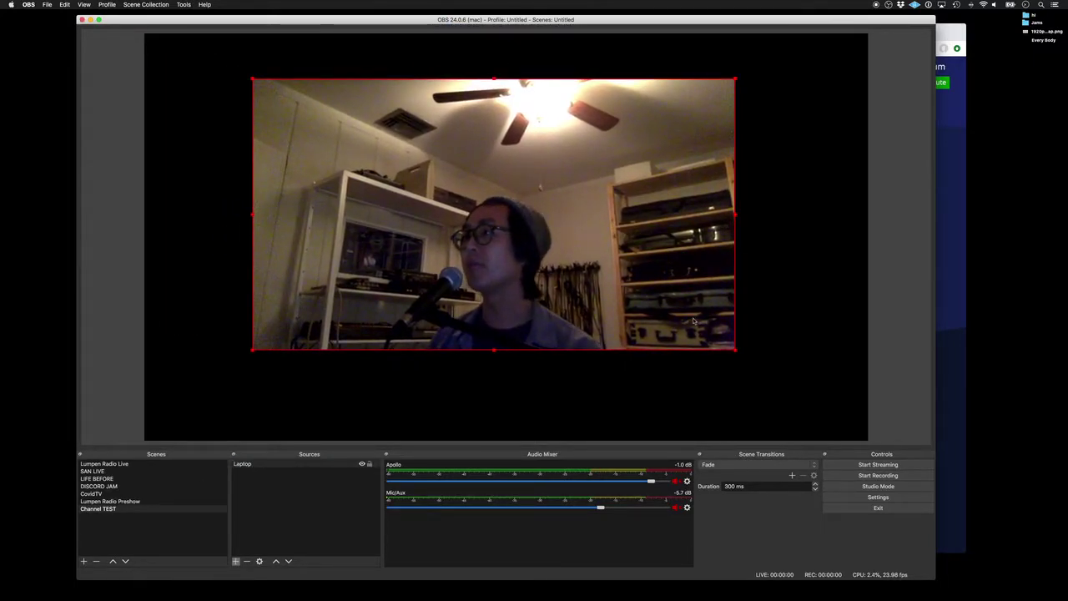
pyautogui.click(794, 286)
pyautogui.click(715, 286)
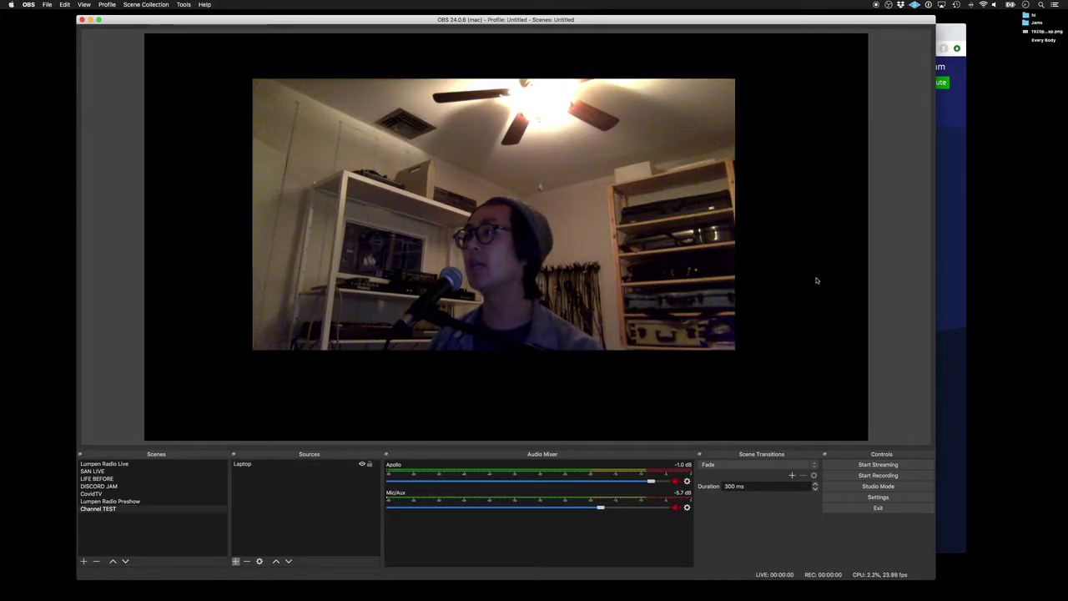
pyautogui.moveTo(689, 275)
pyautogui.mouseDown()
pyautogui.moveTo(626, 238)
pyautogui.moveTo(701, 285)
pyautogui.mouseUp()
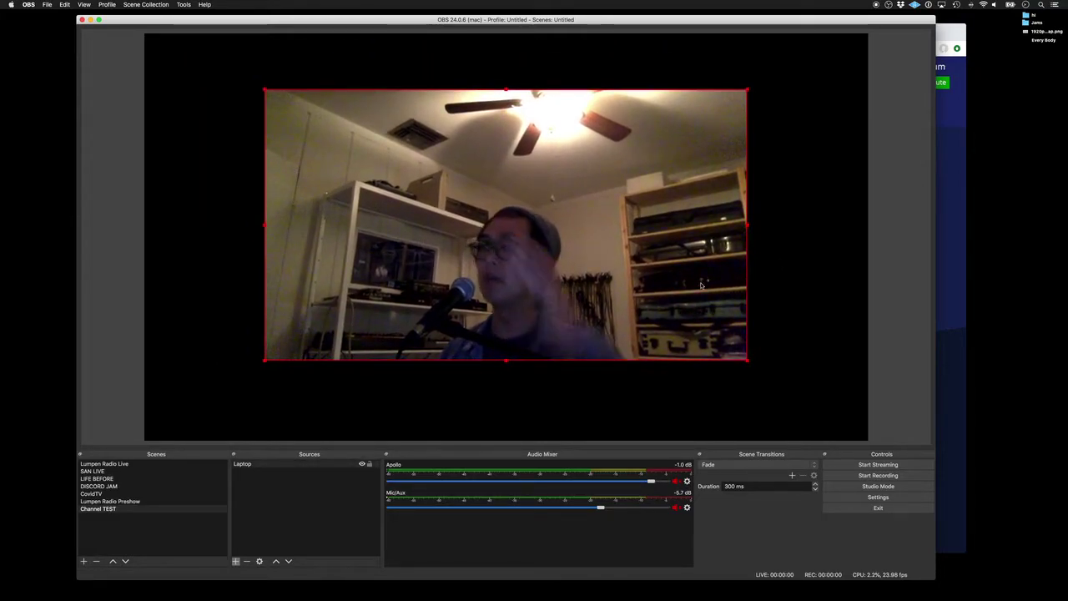
# Align the Laptop camera image with the canvas's upper-left corner and scale it to fill the whole canvas.
pyautogui.moveTo(747, 360); pyautogui.dragTo(696, 348)
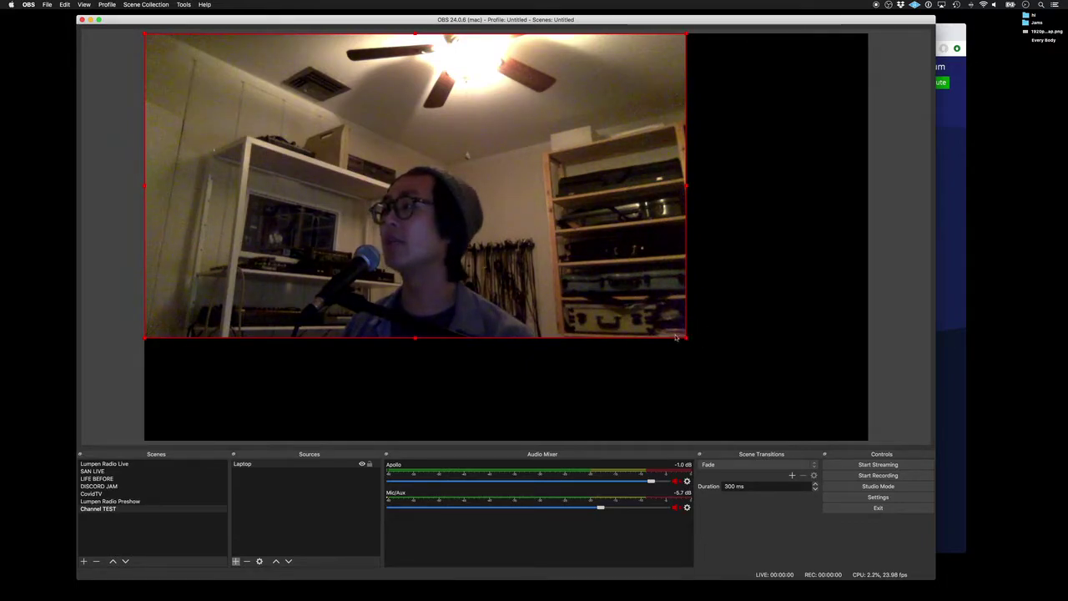
pyautogui.moveTo(686, 340); pyautogui.dragTo(790, 422)
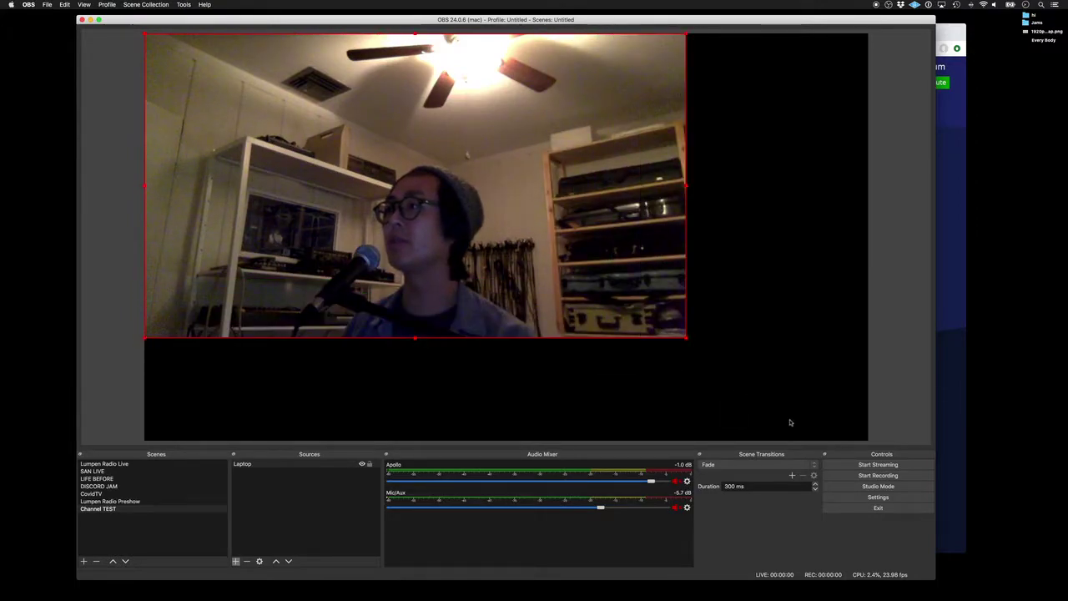
pyautogui.moveTo(657, 312); pyautogui.dragTo(726, 346)
pyautogui.click(283, 512)
pyautogui.moveTo(515, 267); pyautogui.dragTo(446, 233)
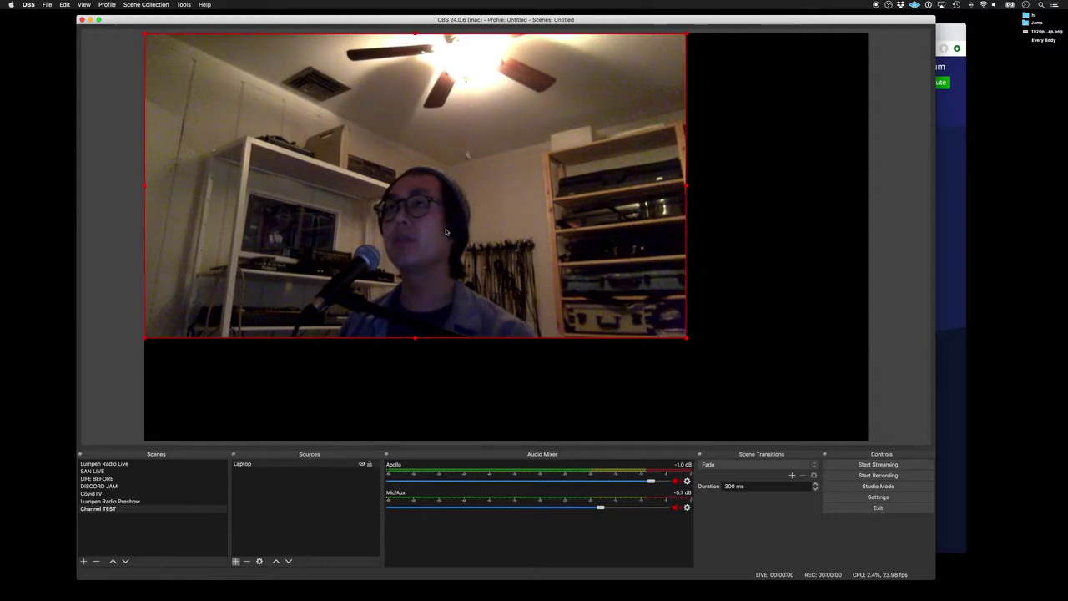
pyautogui.moveTo(686, 339); pyautogui.dragTo(872, 439)
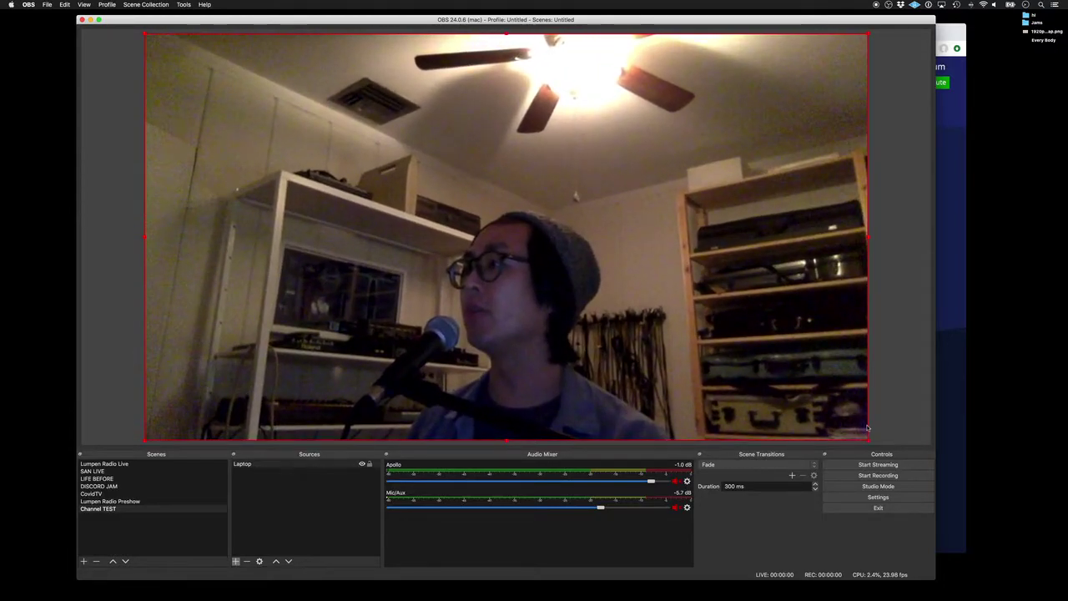
# Open the stream settings, choose Twitch as the service, and select the existing stream key for replacement.
pyautogui.click(878, 497)
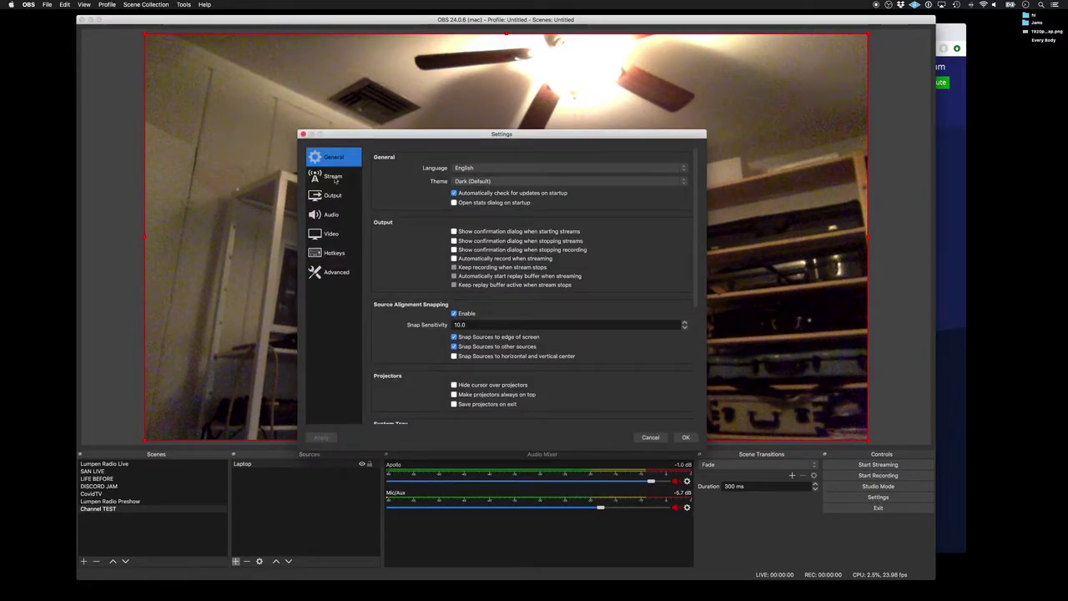
pyautogui.click(335, 178)
pyautogui.click(468, 161)
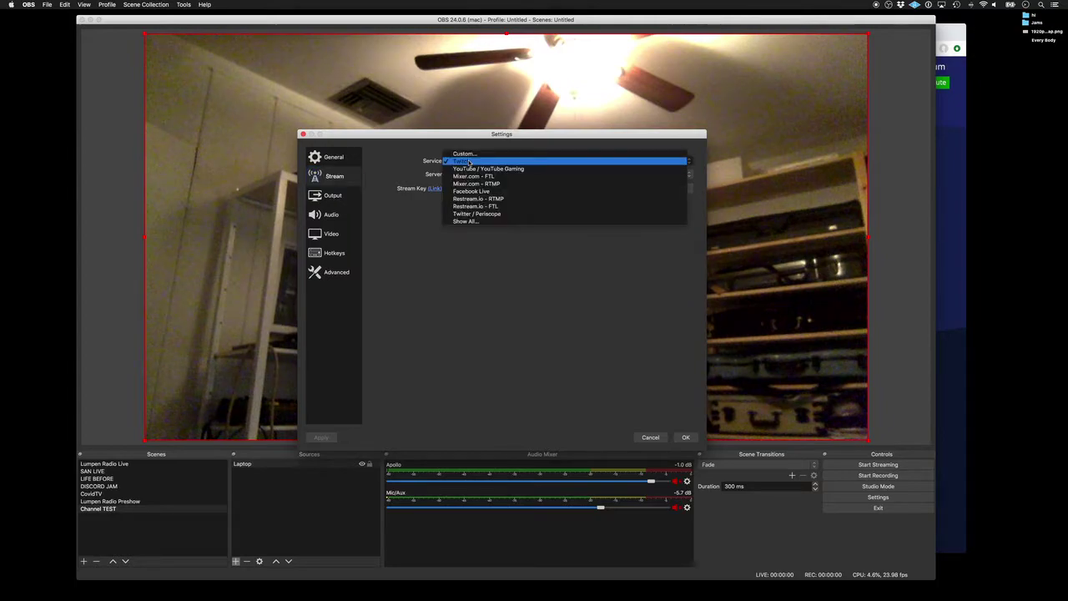
pyautogui.click(488, 163)
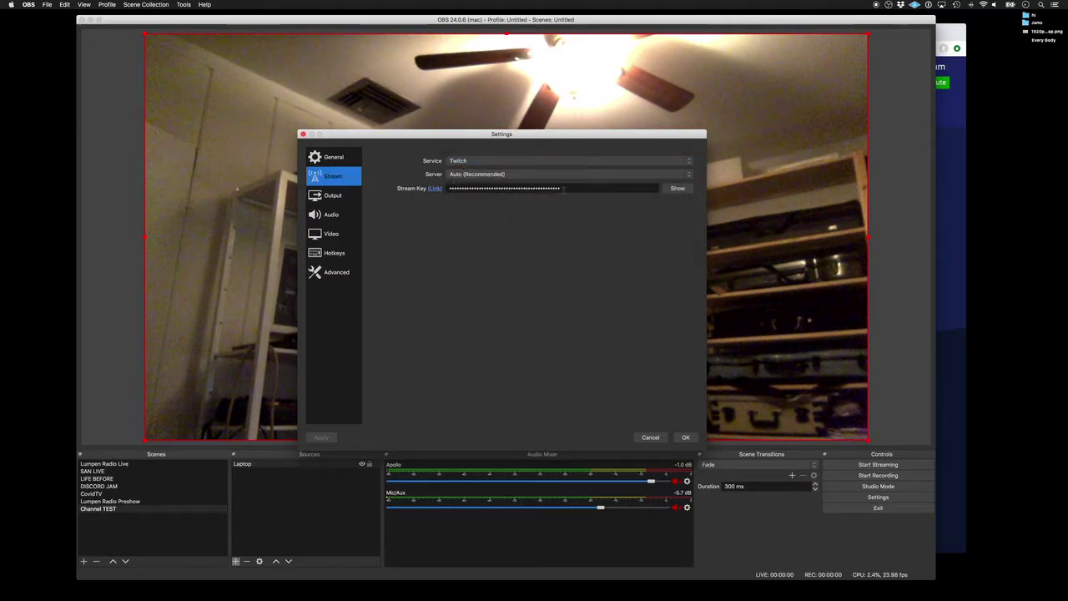
pyautogui.moveTo(563, 189); pyautogui.dragTo(451, 188)
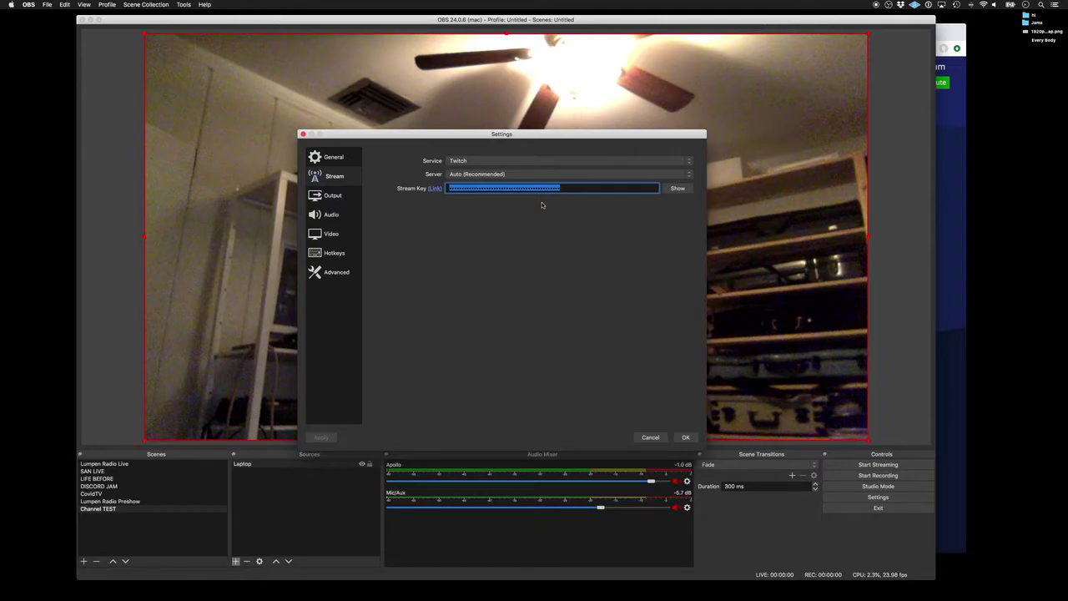
# Switch to Twitch in Chrome and open the account settings.
pyautogui.click(956, 35)
pyautogui.click(160, 33)
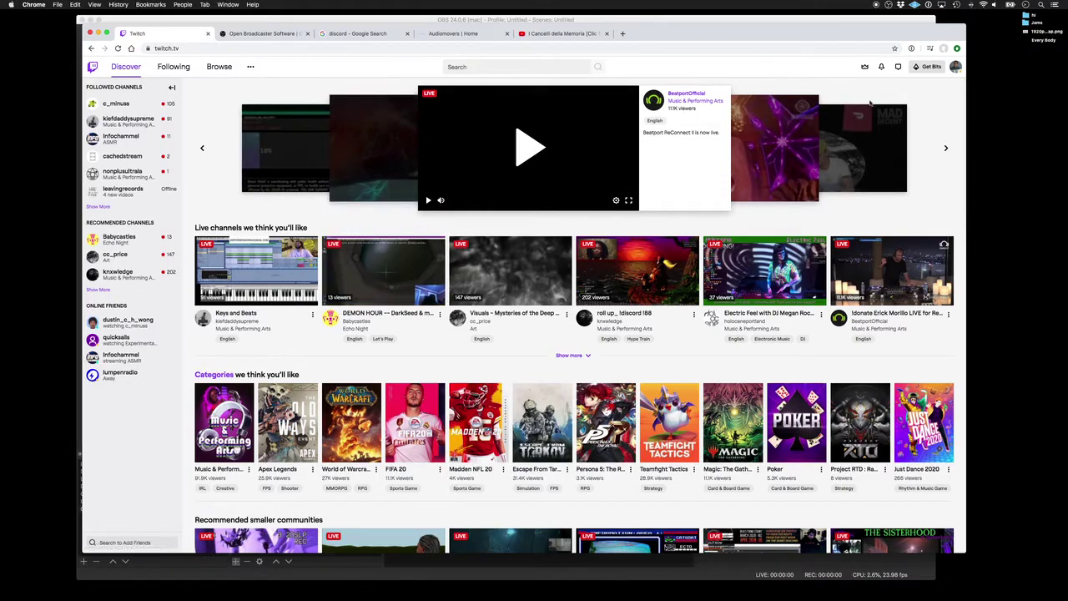
pyautogui.click(955, 67)
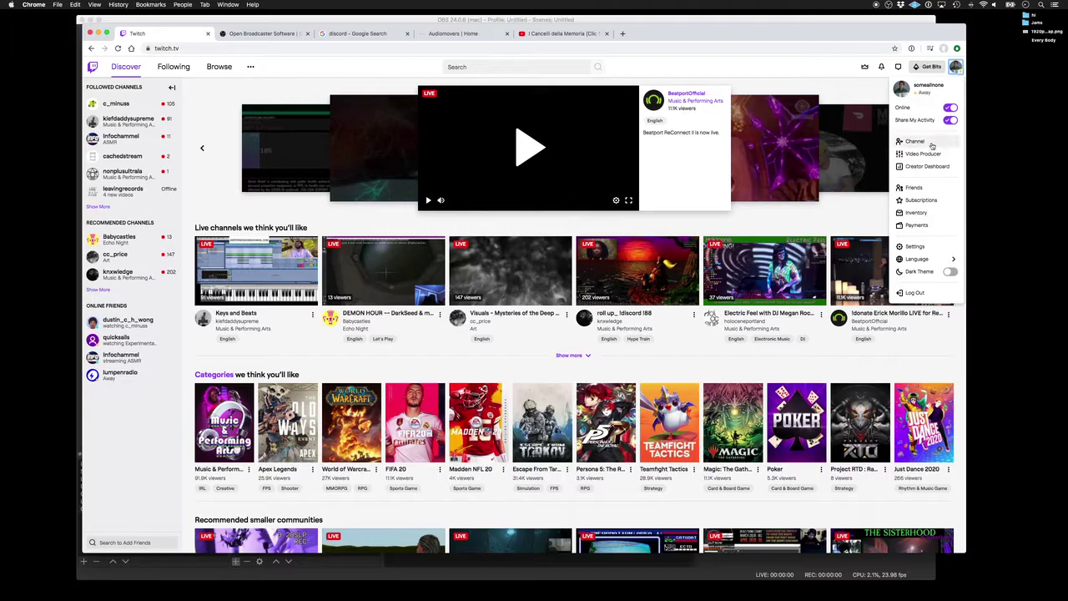
pyautogui.click(918, 246)
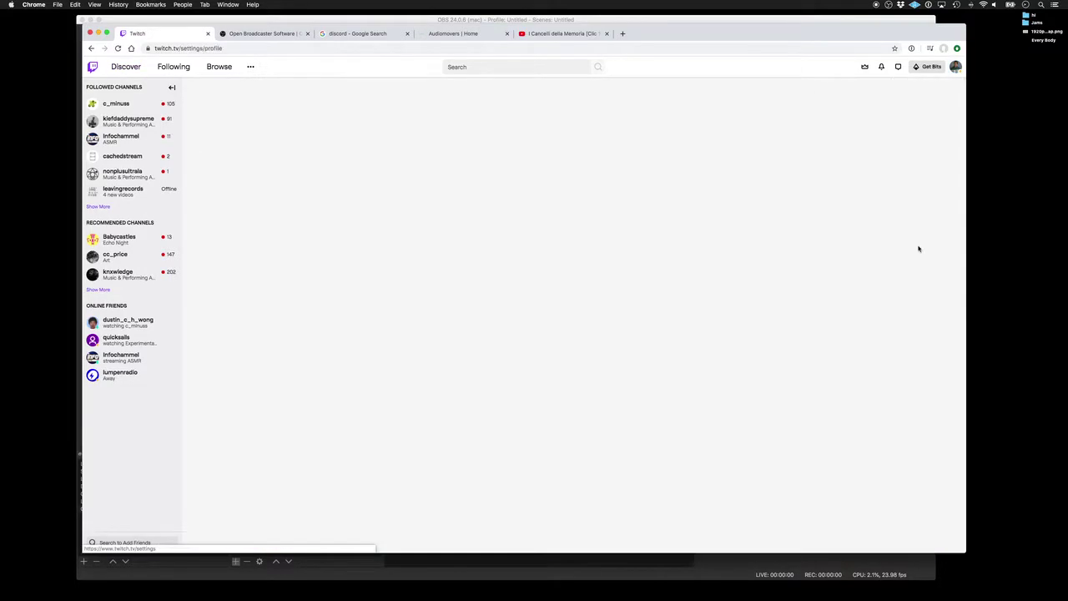
pyautogui.click(304, 119)
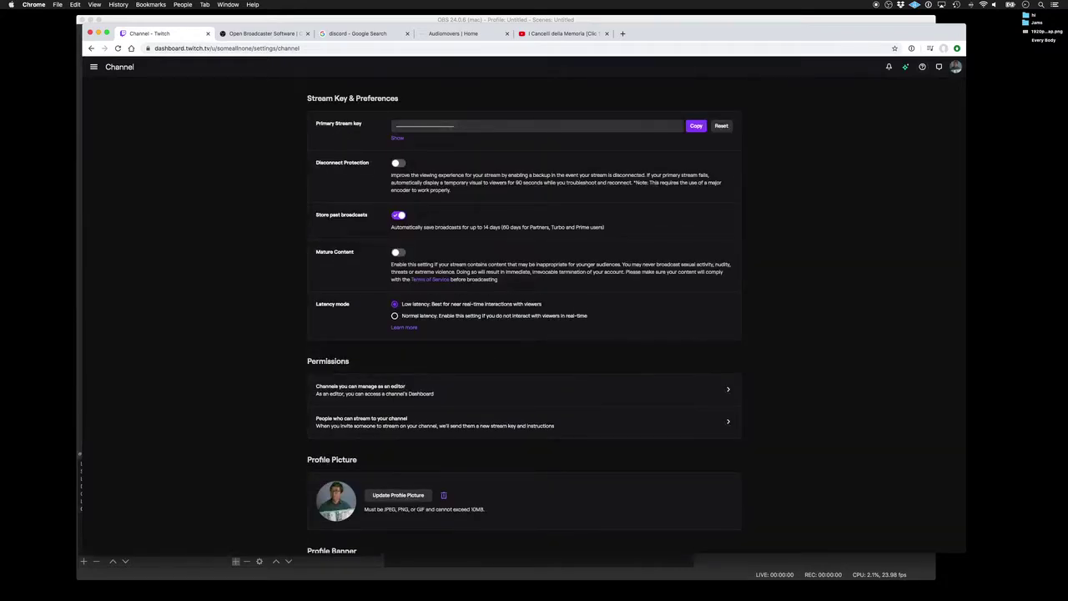
pyautogui.click(473, 128)
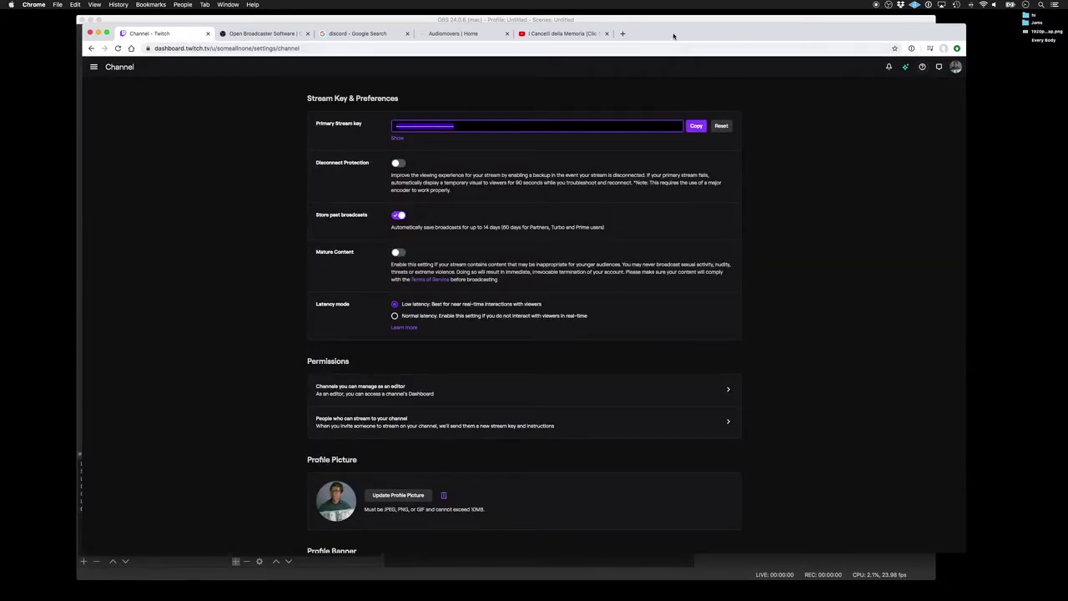
# Switch back to OBS and accept the stream settings with Twitch as the service.
pyautogui.press('super+Tab')
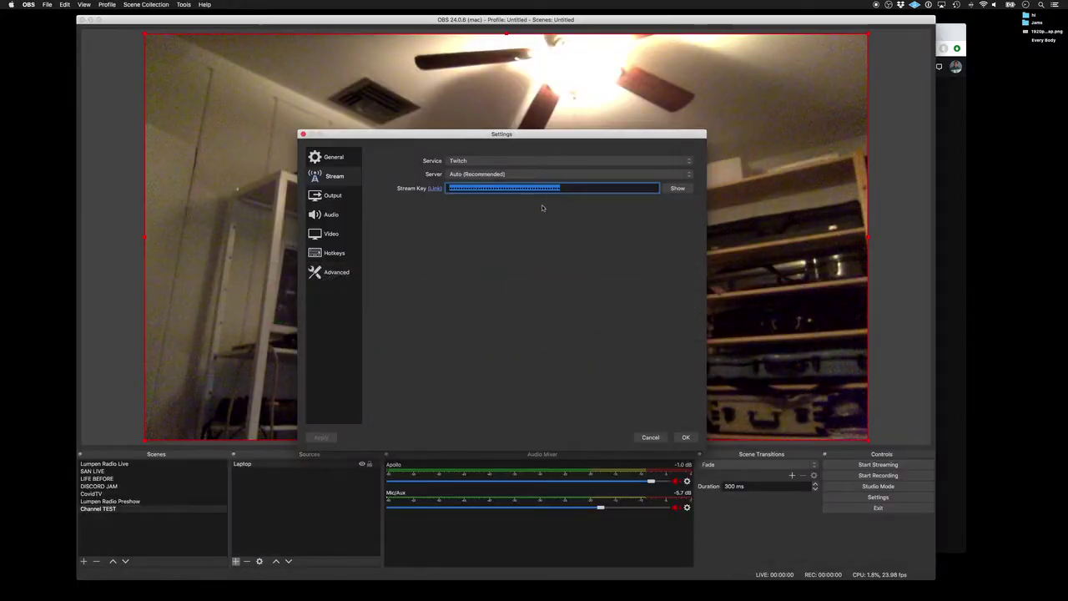
pyautogui.press('super+Tab')
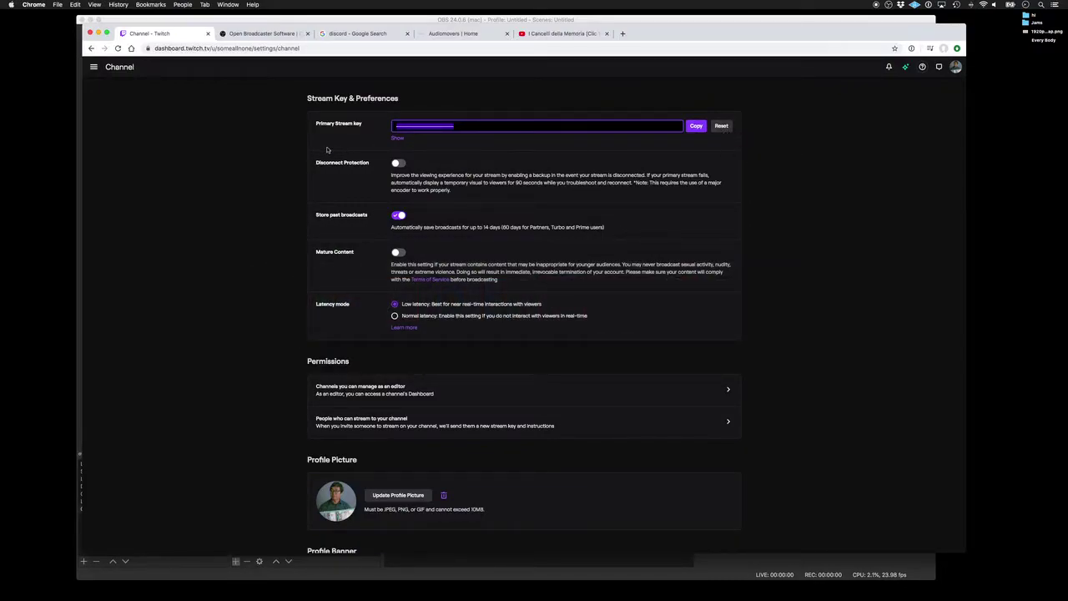
pyautogui.press('super+Tab')
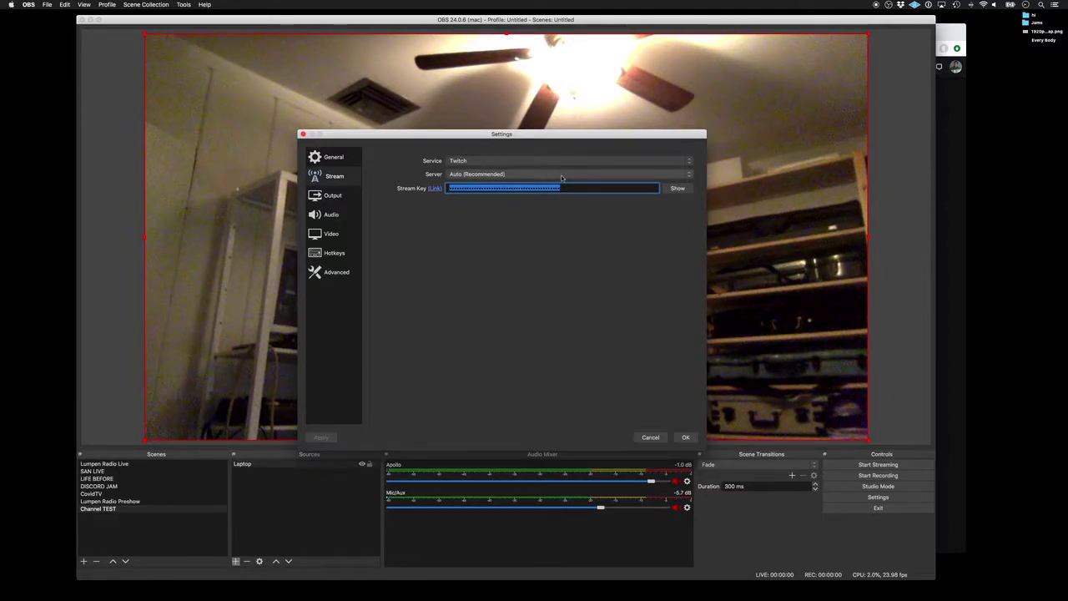
pyautogui.click(686, 437)
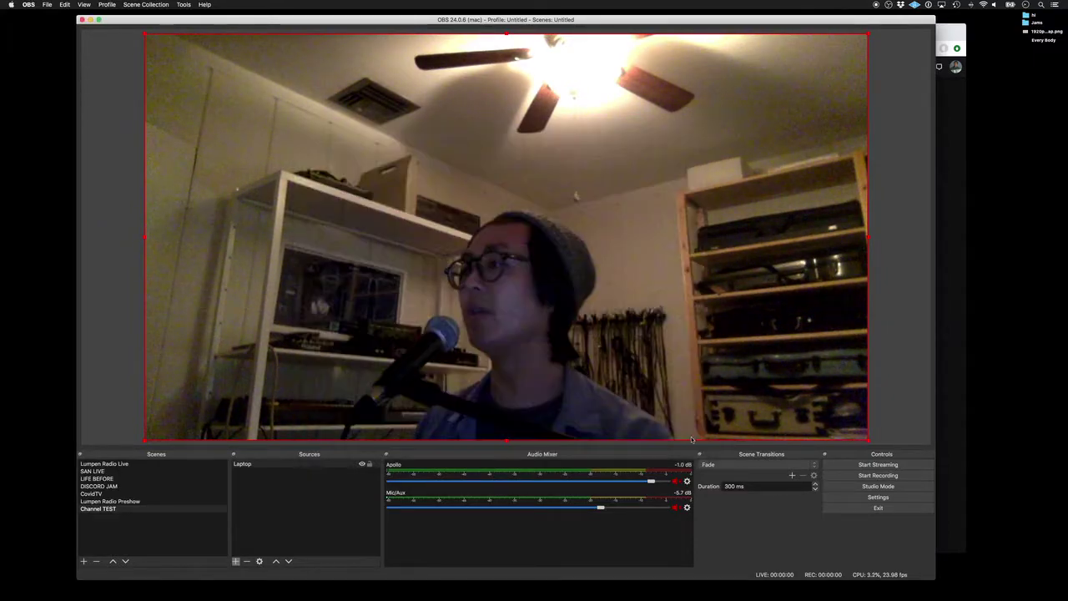
# Unmute the Mic/Aux audio input and set its volume to -2.7 dB.
pyautogui.click(676, 508)
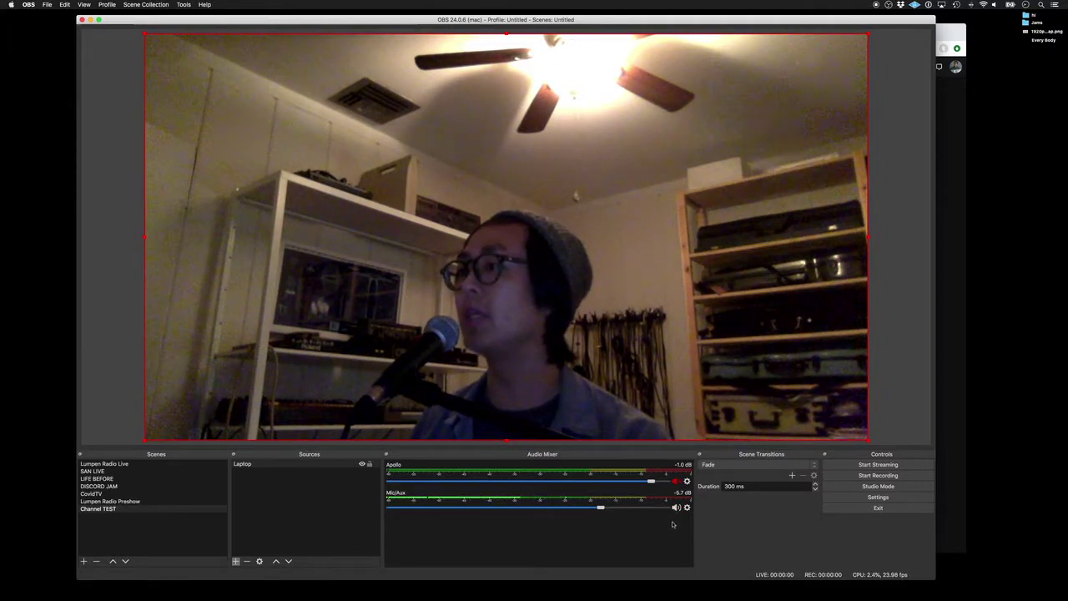
pyautogui.click(676, 508)
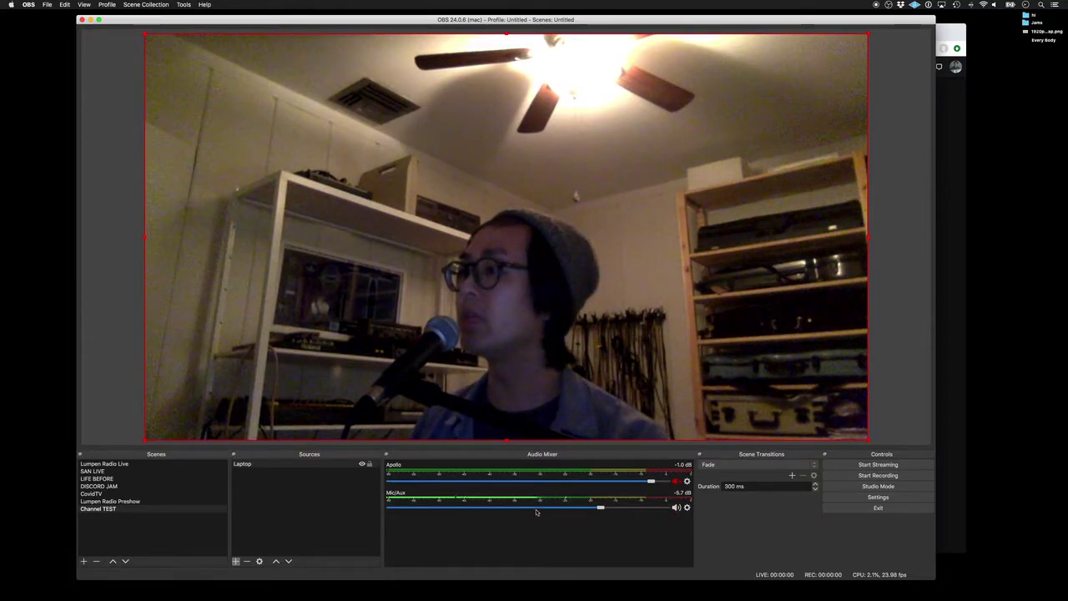
pyautogui.moveTo(610, 508); pyautogui.dragTo(659, 509)
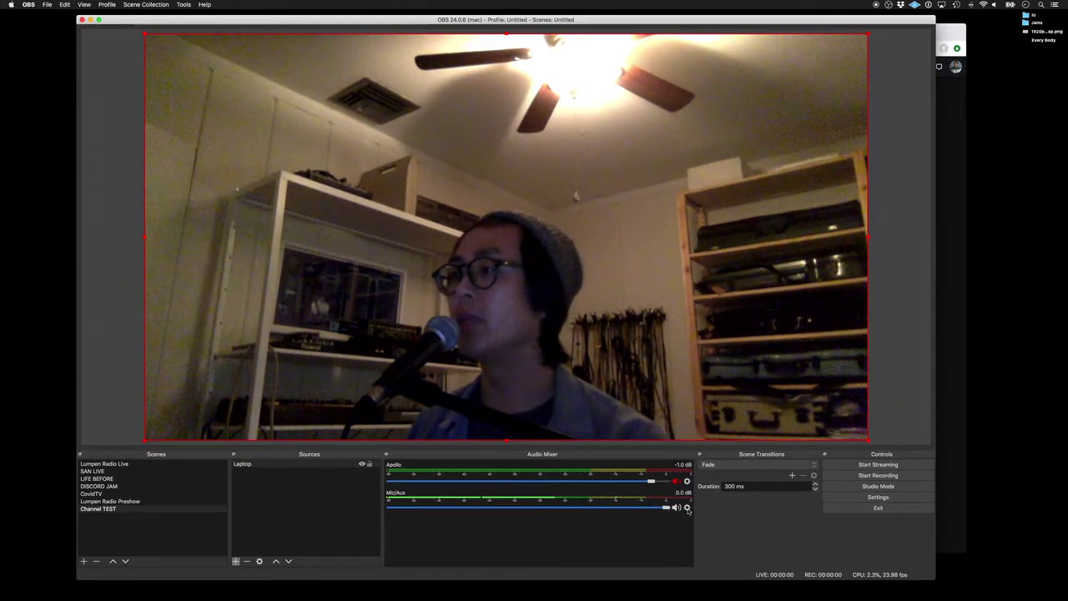
pyautogui.moveTo(651, 509); pyautogui.dragTo(628, 510)
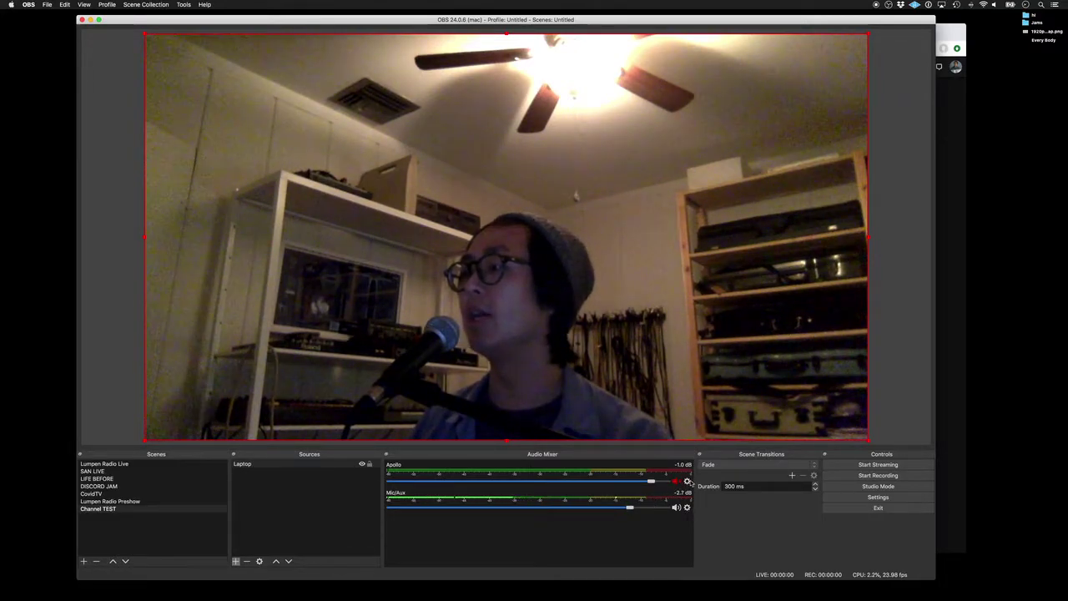
# Review the advanced audio properties of the mixer inputs and close them.
pyautogui.click(687, 483)
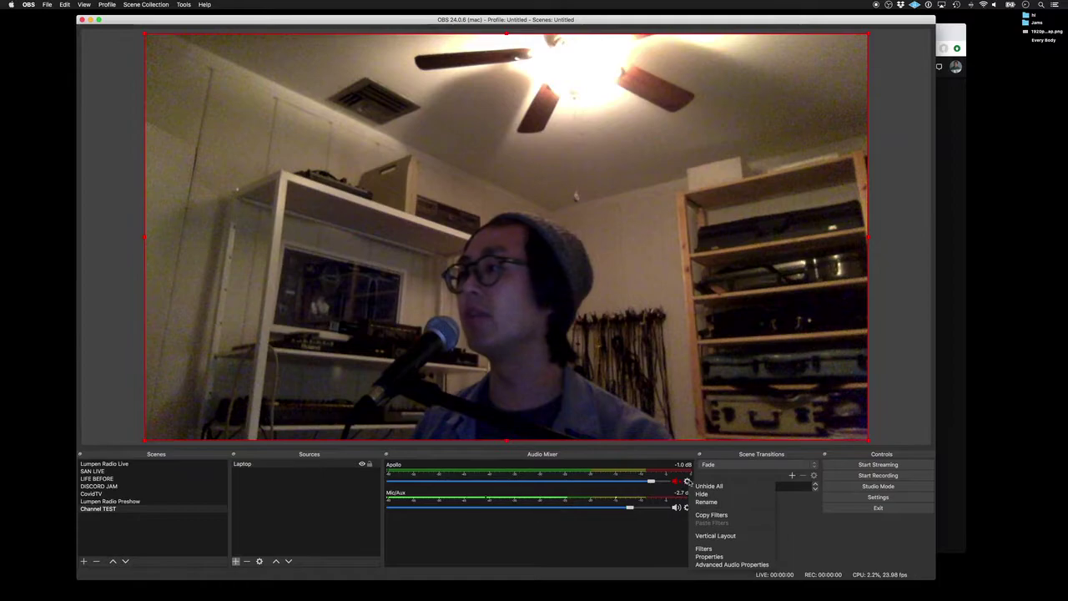
pyautogui.click(717, 565)
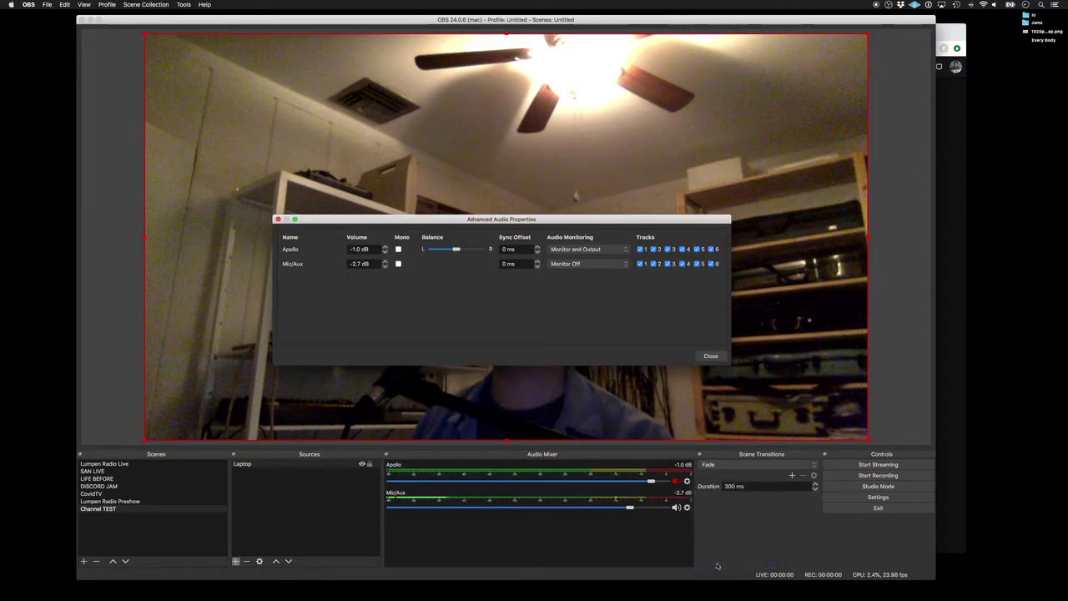
pyautogui.click(711, 356)
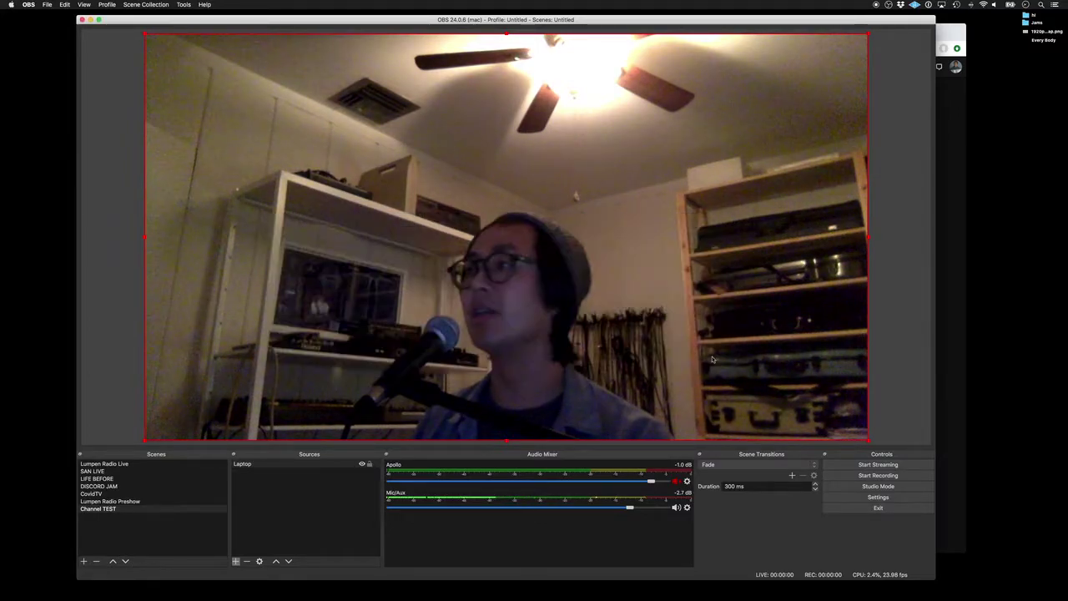
# Check the device choices in the Apollo audio input's properties and leave without changing them.
pyautogui.click(687, 482)
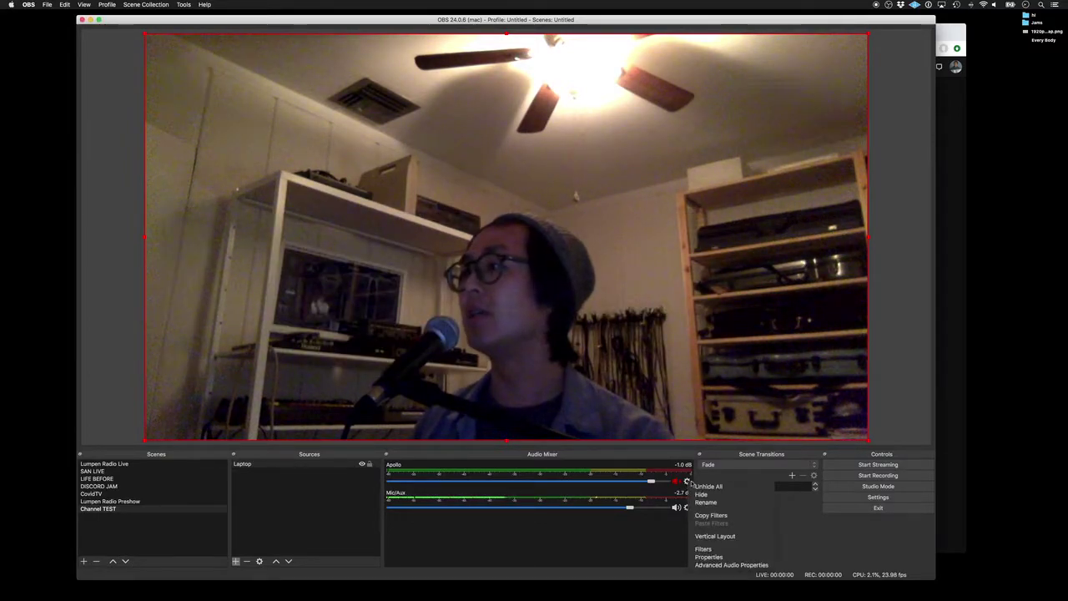
pyautogui.click(708, 557)
pyautogui.click(472, 192)
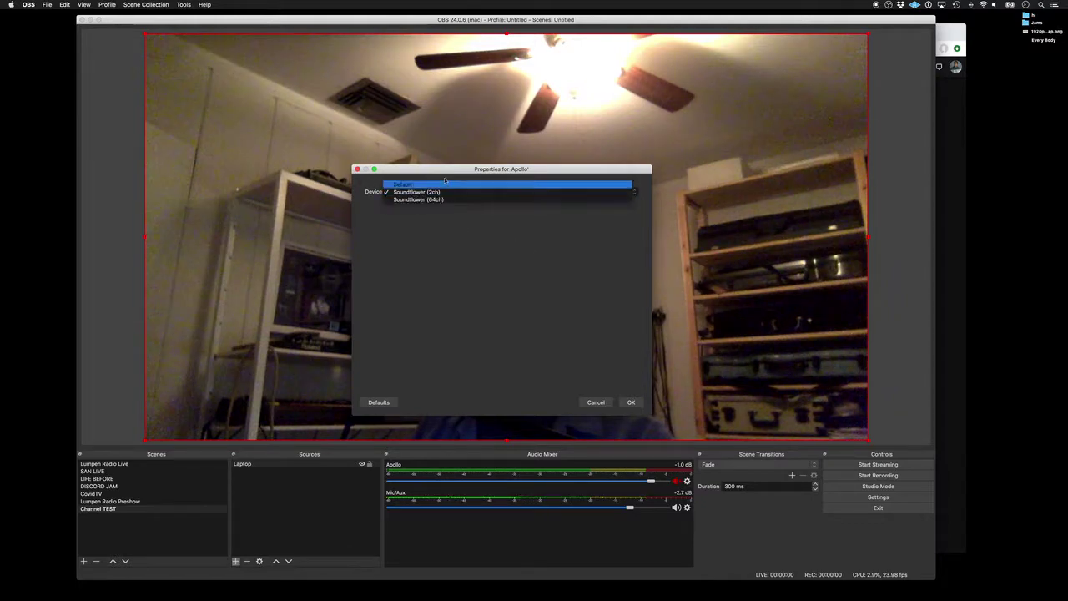
pyautogui.click(598, 403)
pyautogui.click(598, 403)
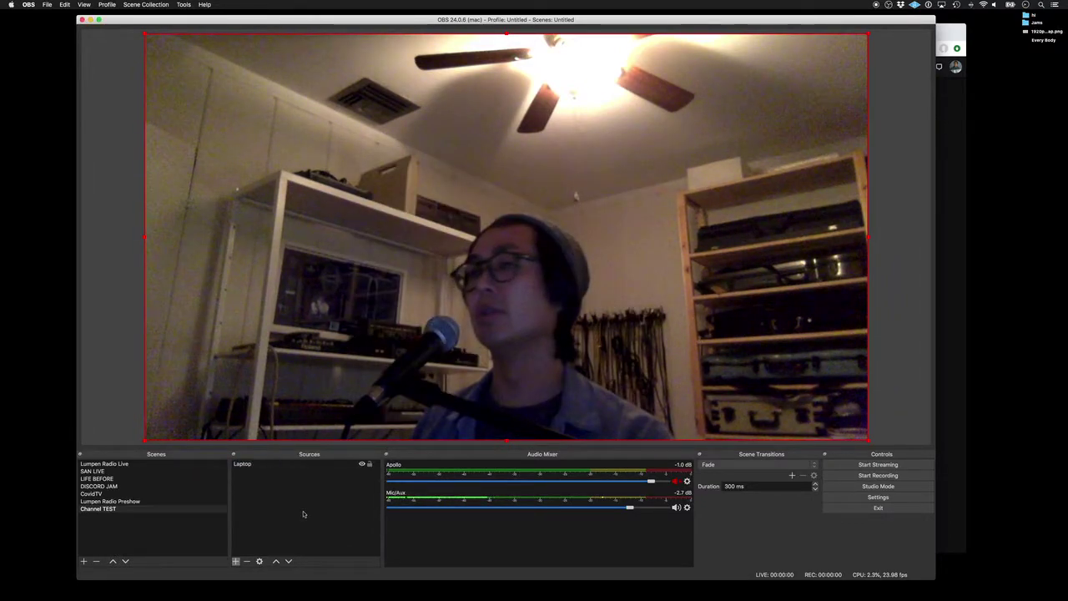
# Add the existing Apollo Interface audio input capture as a visible source in the Channel TEST scene.
pyautogui.click(237, 561)
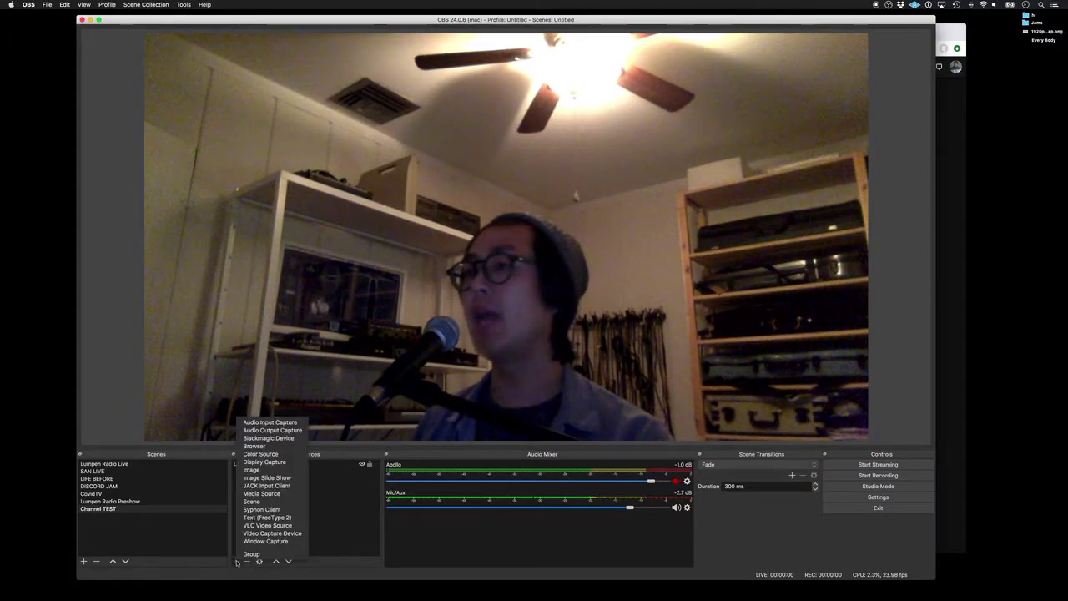
pyautogui.click(285, 423)
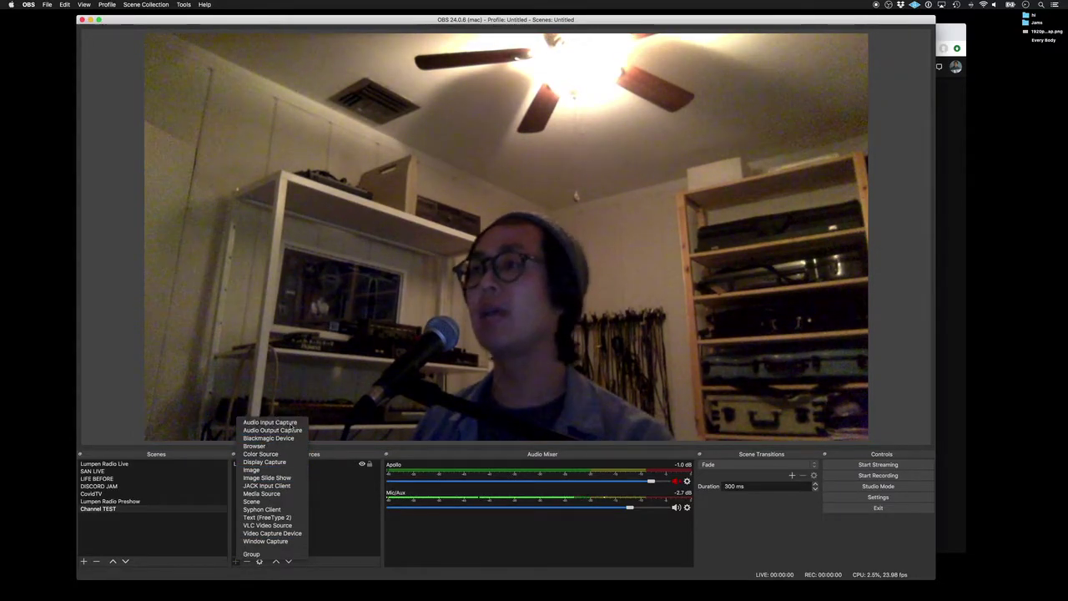
pyautogui.click(450, 60)
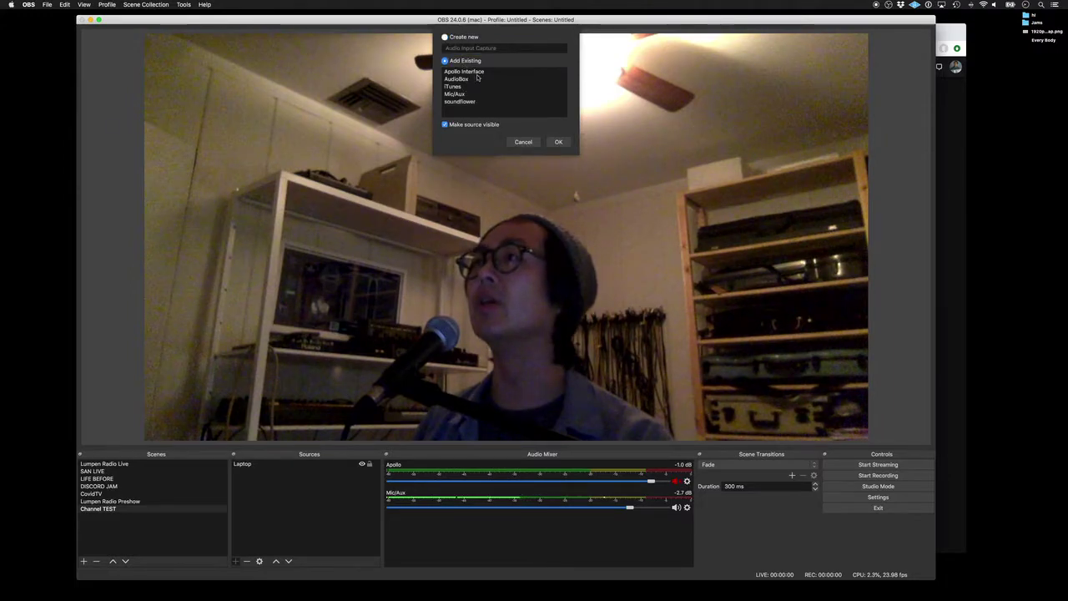
pyautogui.click(464, 71)
pyautogui.click(559, 142)
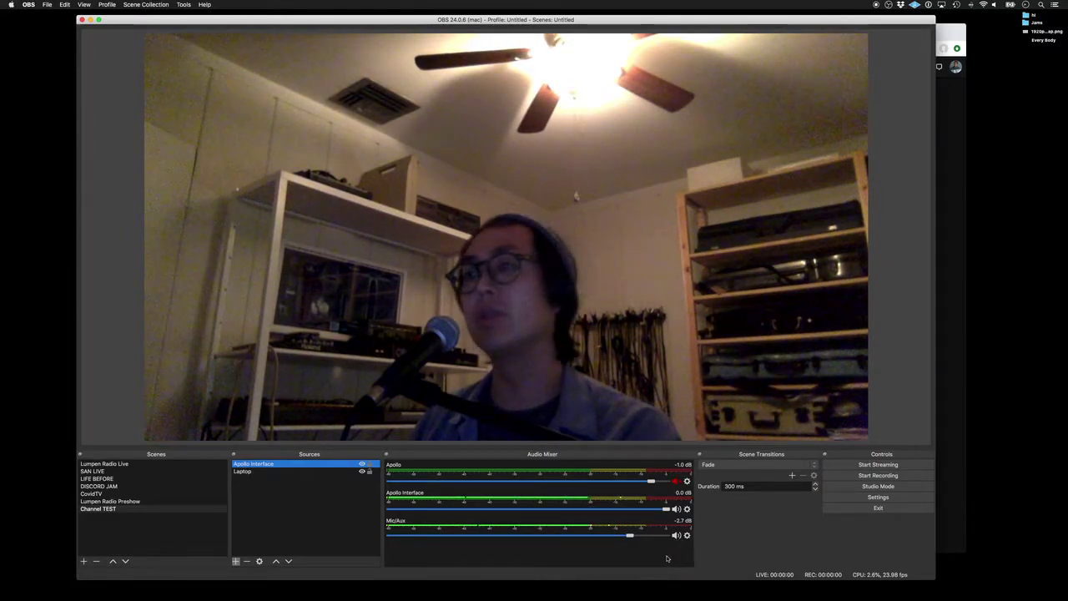
# Go through the Lumpen Radio Preshow, DISCORD JAM, CovidTV, LIFE BEFORE and SAN LIVE scenes, muting Mic/Aux and Apollo Interface.
pyautogui.click(193, 501)
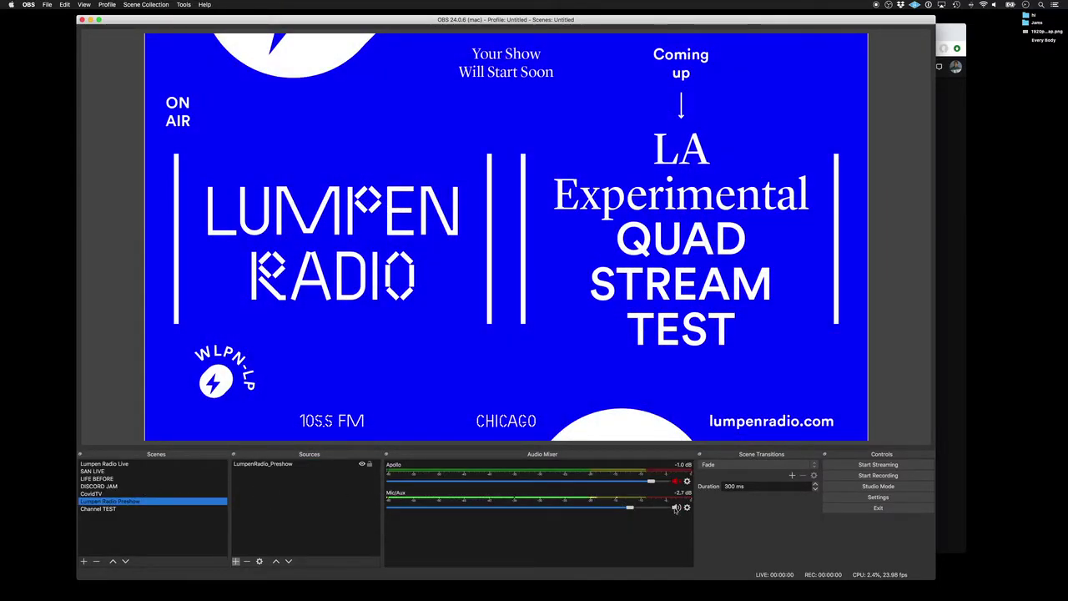
pyautogui.keyDown('super'); pyautogui.click(185, 499); pyautogui.keyUp('super')
pyautogui.click(185, 486)
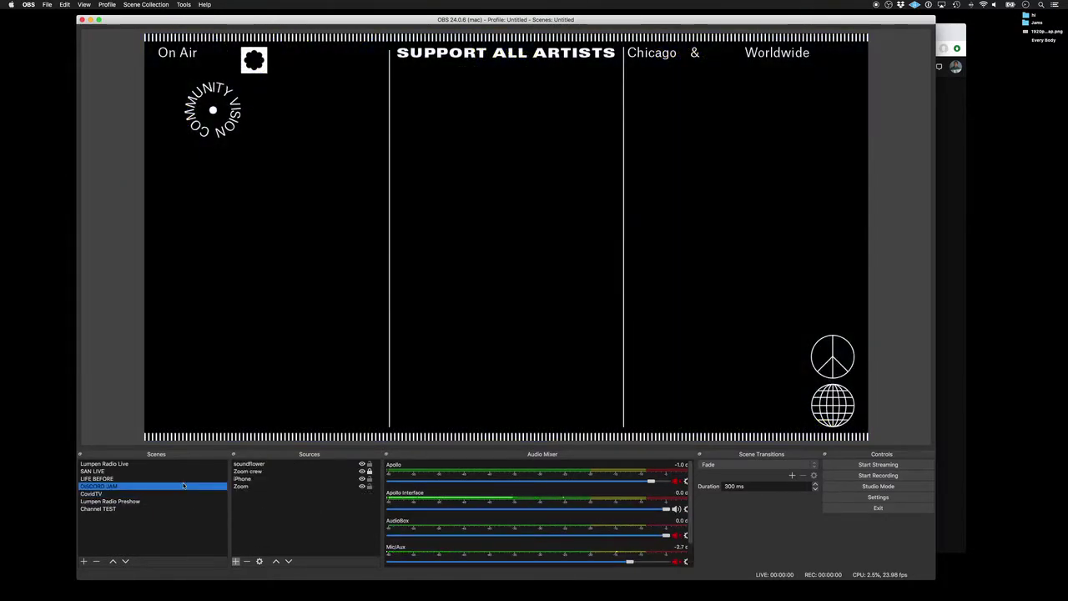
pyautogui.click(177, 492)
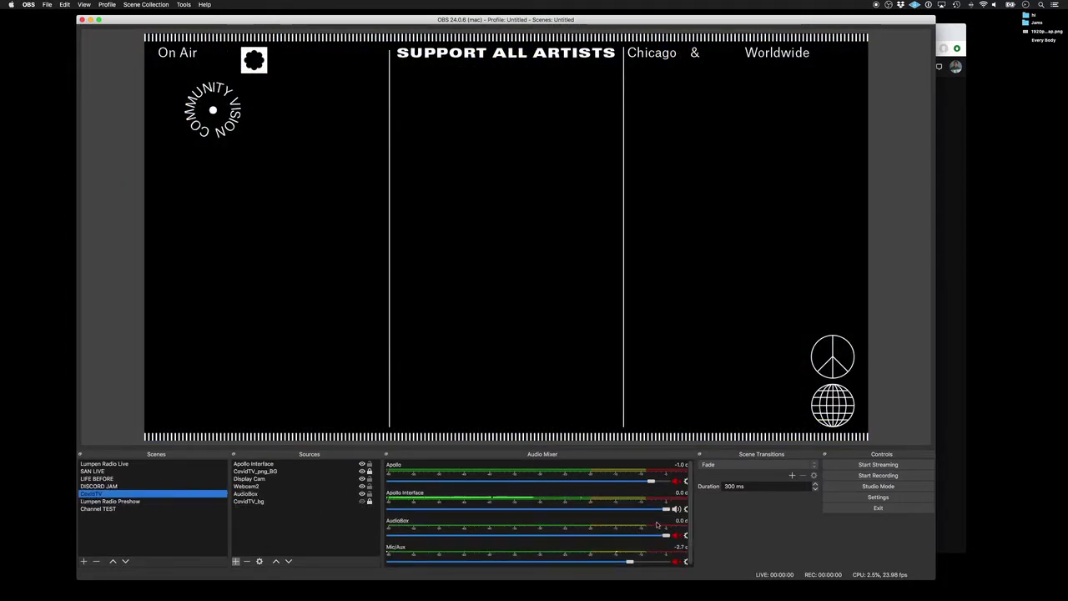
pyautogui.press('Up')
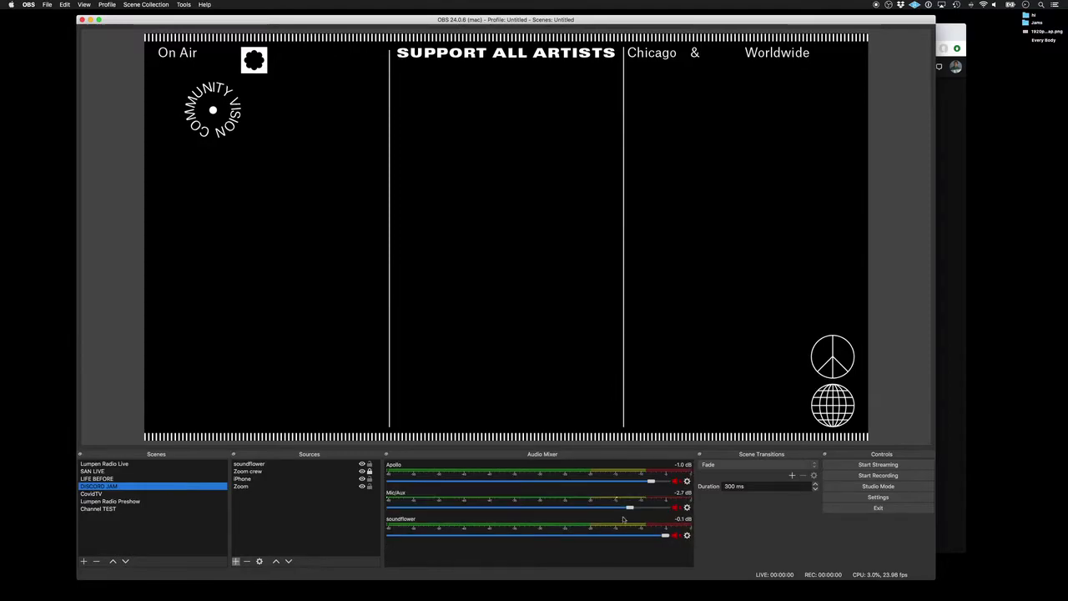
pyautogui.click(181, 479)
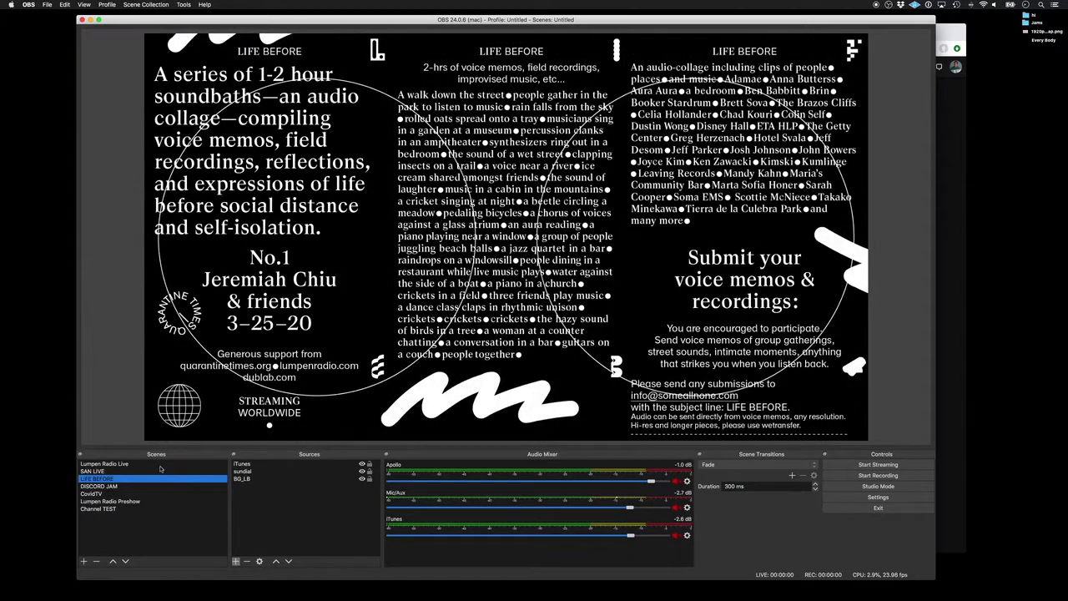
pyautogui.click(162, 472)
# Return to the Channel TEST scene, unmute Apollo Interface, and select the camera image on the canvas.
pyautogui.click(134, 508)
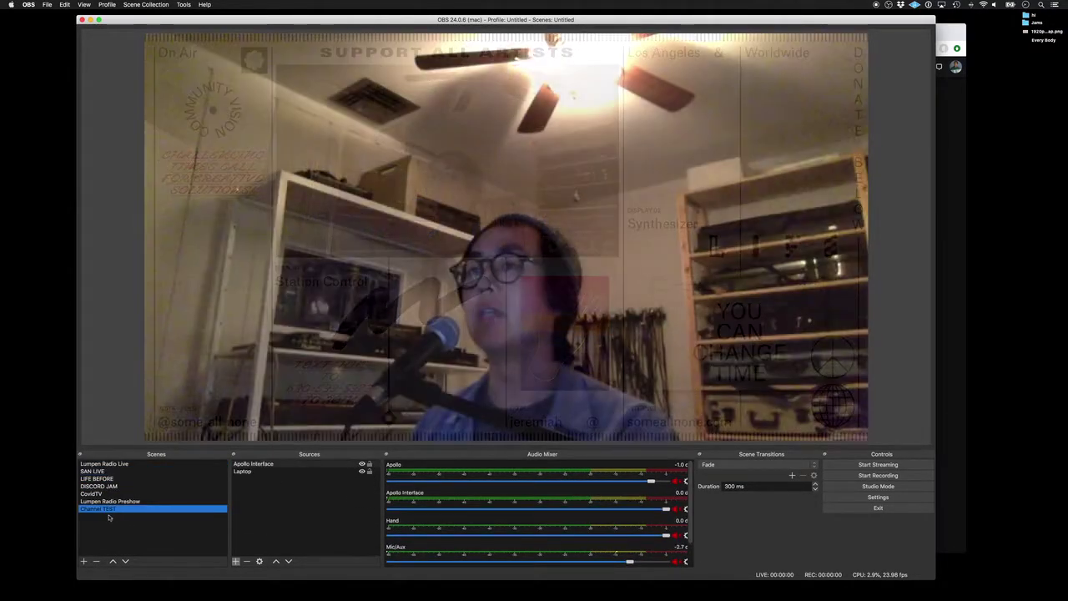
pyautogui.click(678, 508)
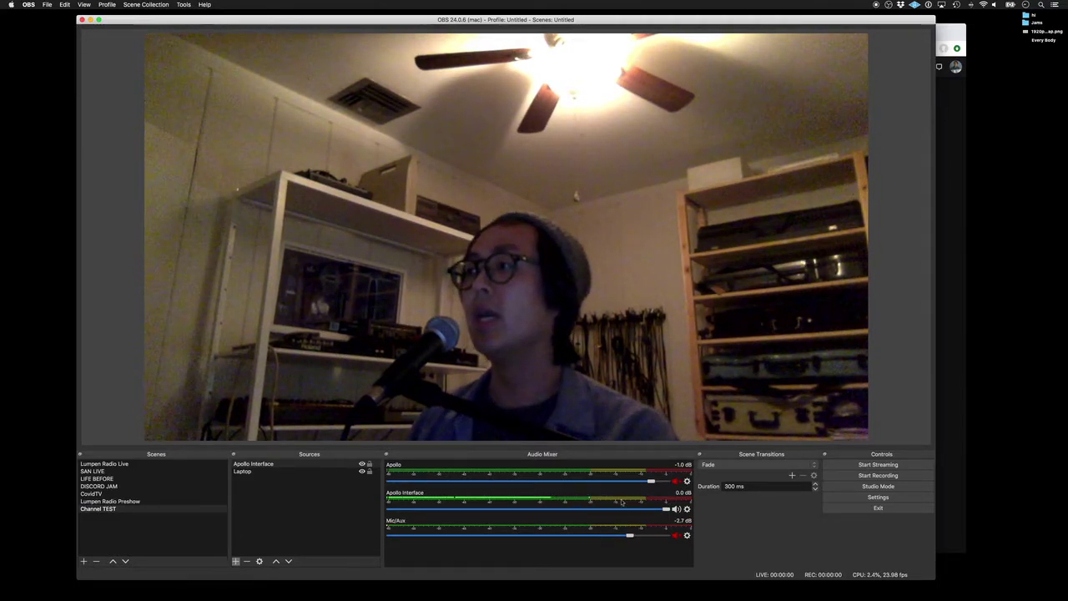
pyautogui.click(569, 203)
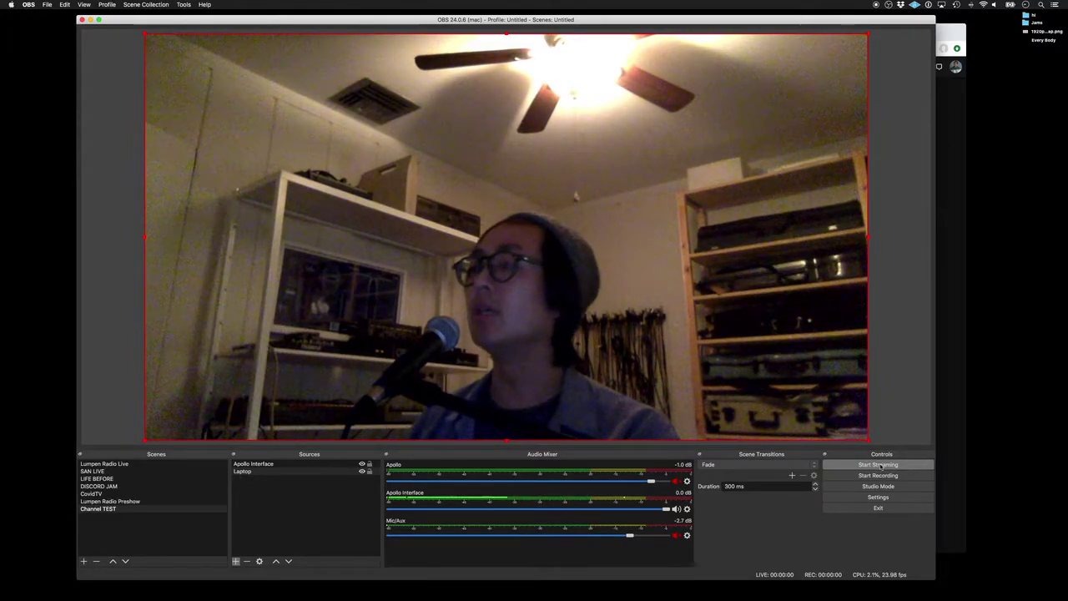
# Switch to Twitch in Chrome, open the account's own channel page, and move the browser window down to uncover OBS.
pyautogui.click(964, 34)
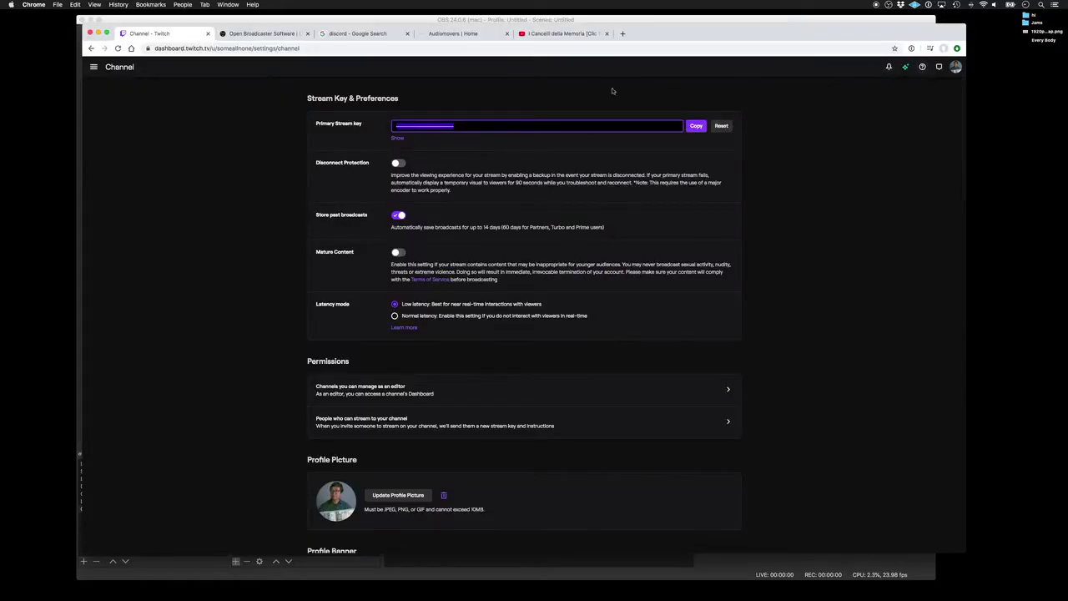
pyautogui.click(955, 66)
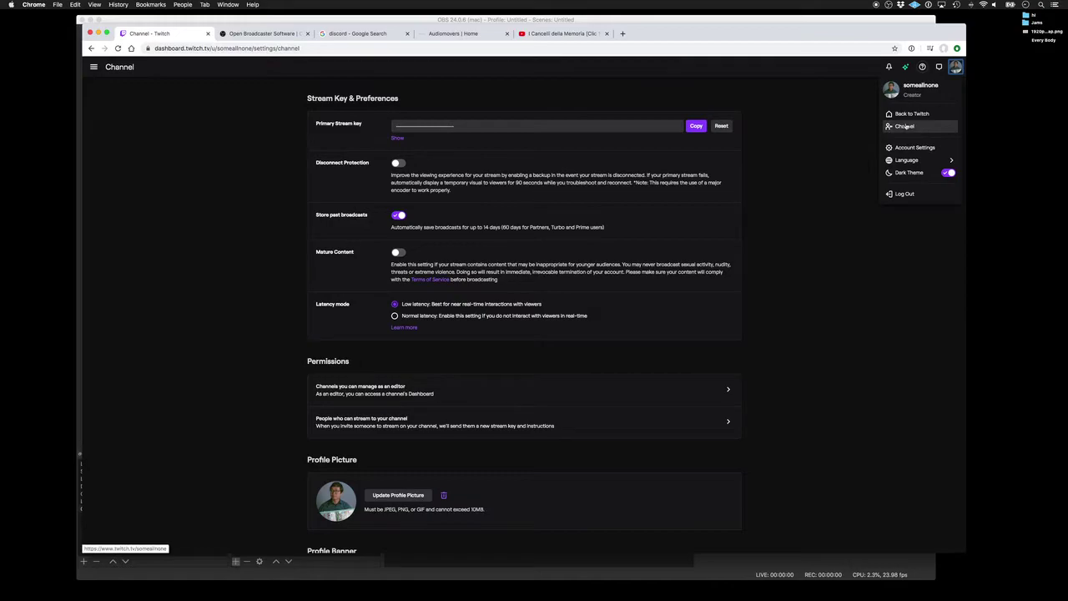
pyautogui.click(907, 126)
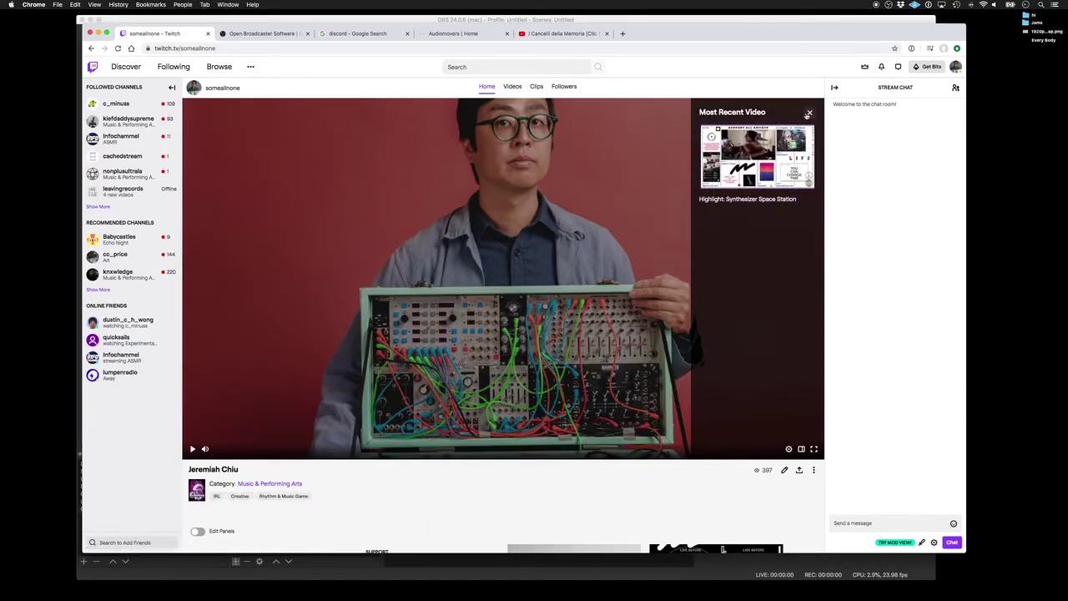
pyautogui.click(809, 113)
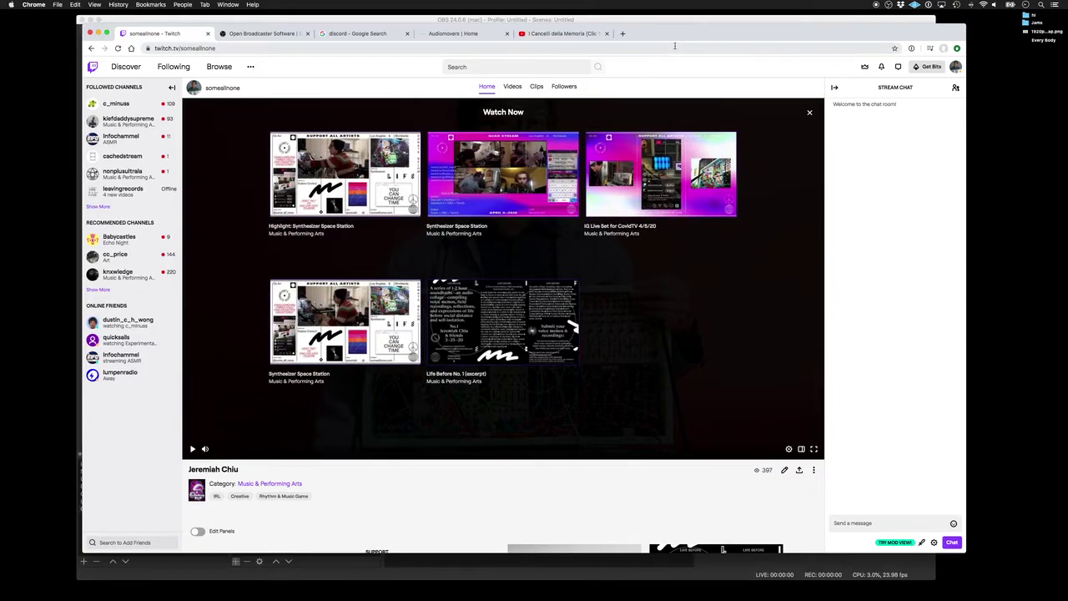
pyautogui.moveTo(677, 31); pyautogui.dragTo(785, 441)
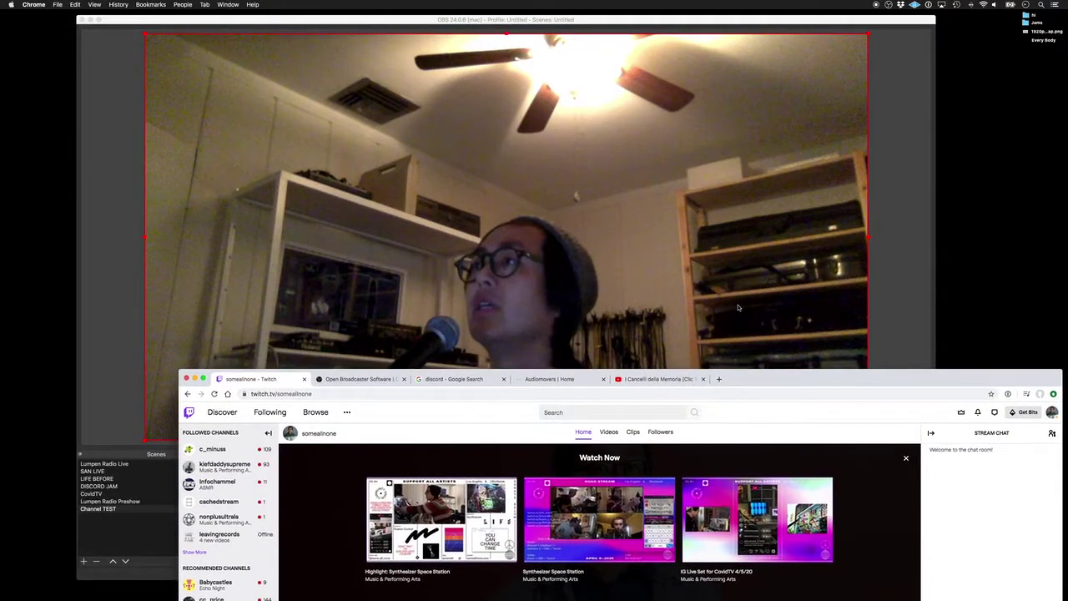
# Switch to OBS, shrink the Laptop camera image to about 80% of the canvas width, and centre it on the canvas.
pyautogui.click(891, 386)
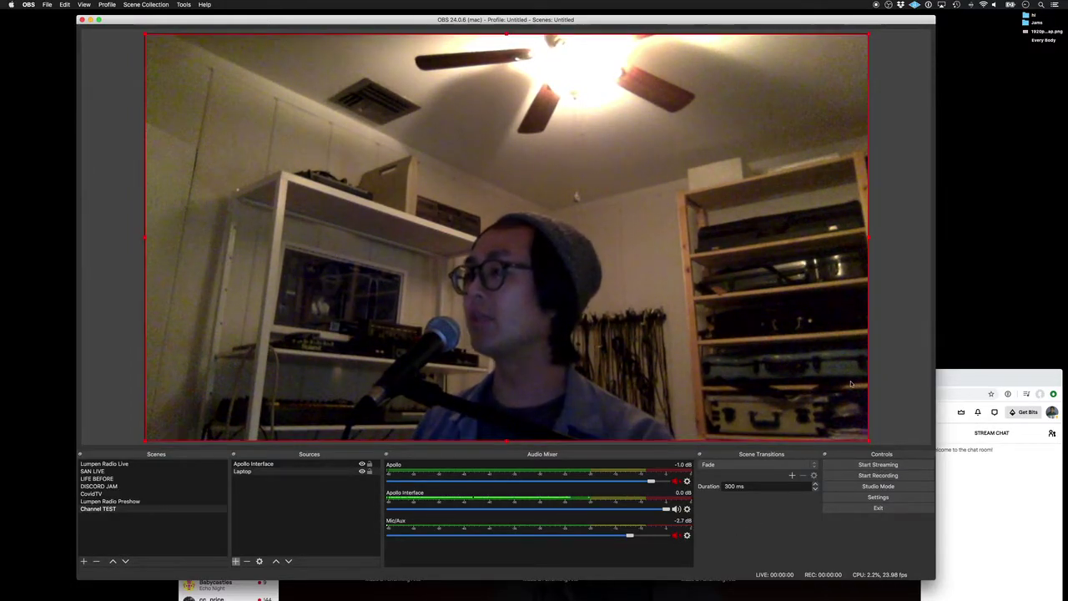
pyautogui.moveTo(868, 442); pyautogui.dragTo(723, 353)
pyautogui.press('super+d')
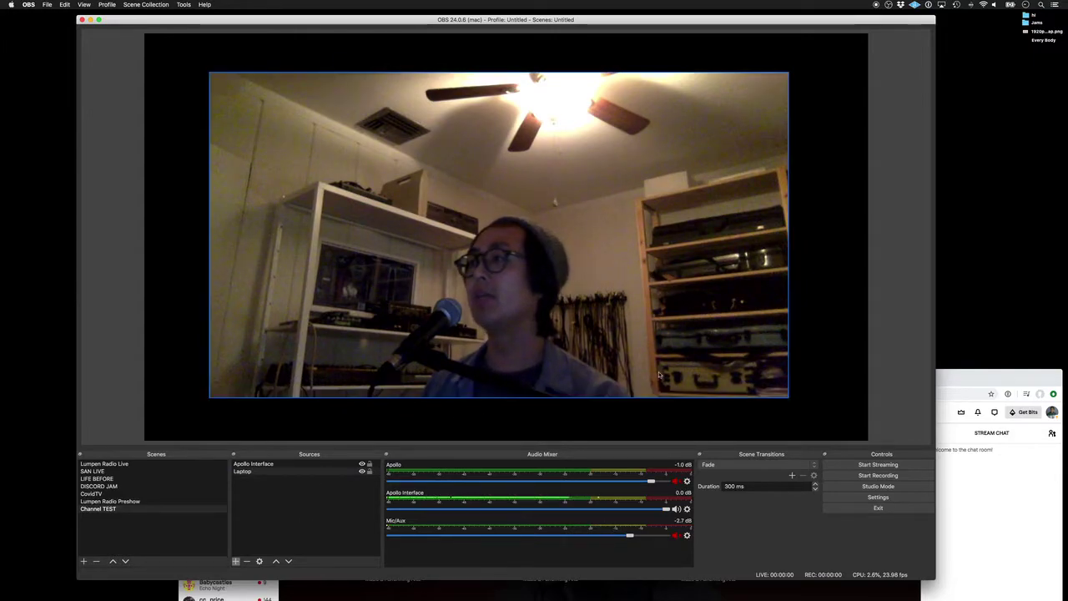
# Shrink the Laptop camera image to about 70% of the canvas width and shift it towards the canvas's upper-left area.
pyautogui.moveTo(789, 398); pyautogui.dragTo(714, 356)
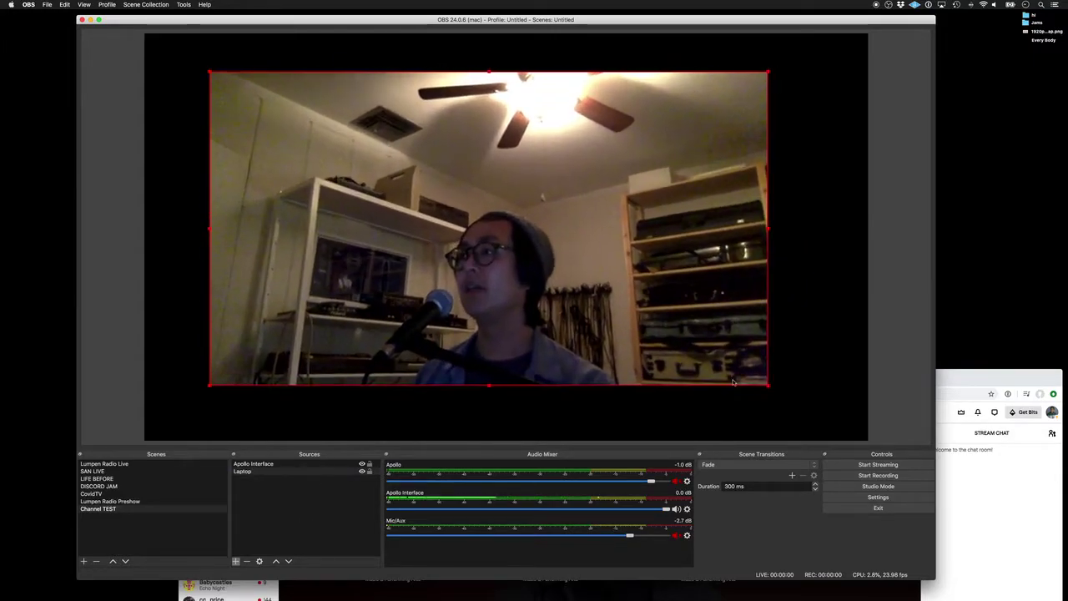
pyautogui.moveTo(633, 317); pyautogui.dragTo(602, 302)
pyautogui.click(277, 519)
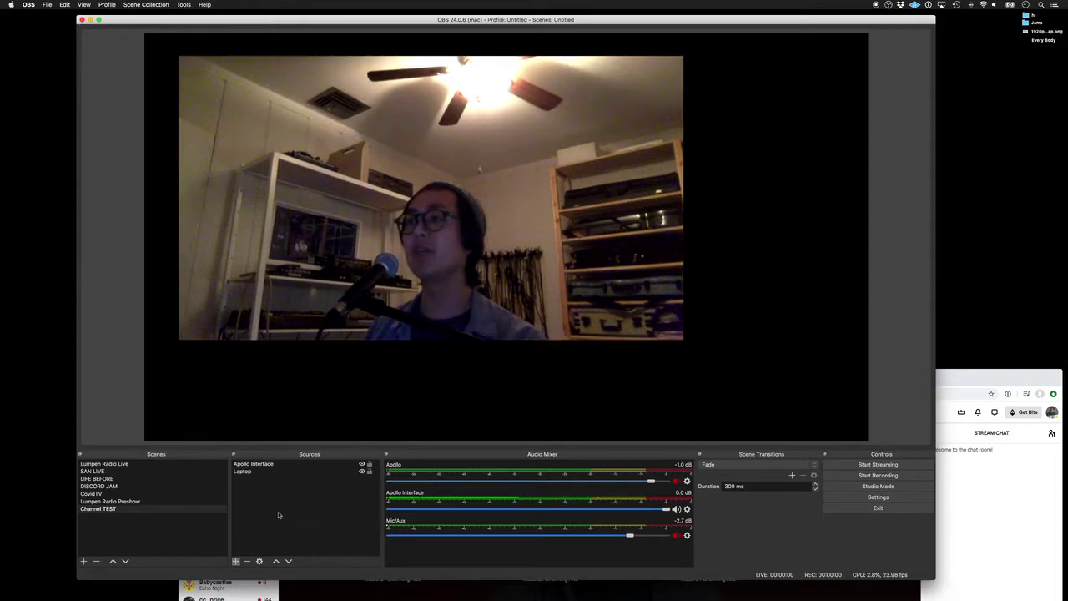
# Add the existing image source sundial to the Channel TEST scene.
pyautogui.click(236, 562)
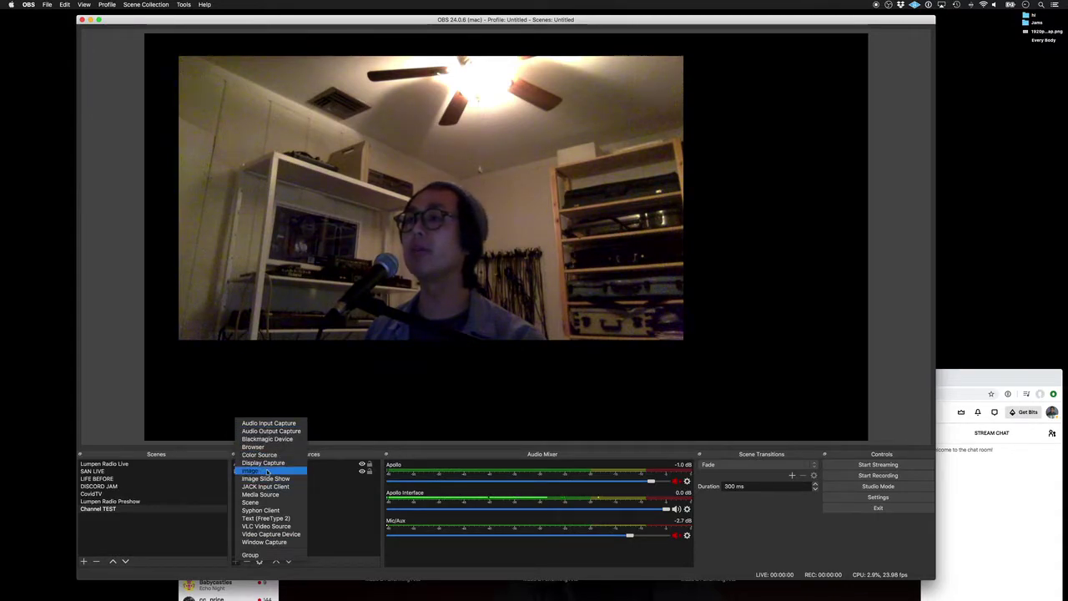
pyautogui.click(267, 471)
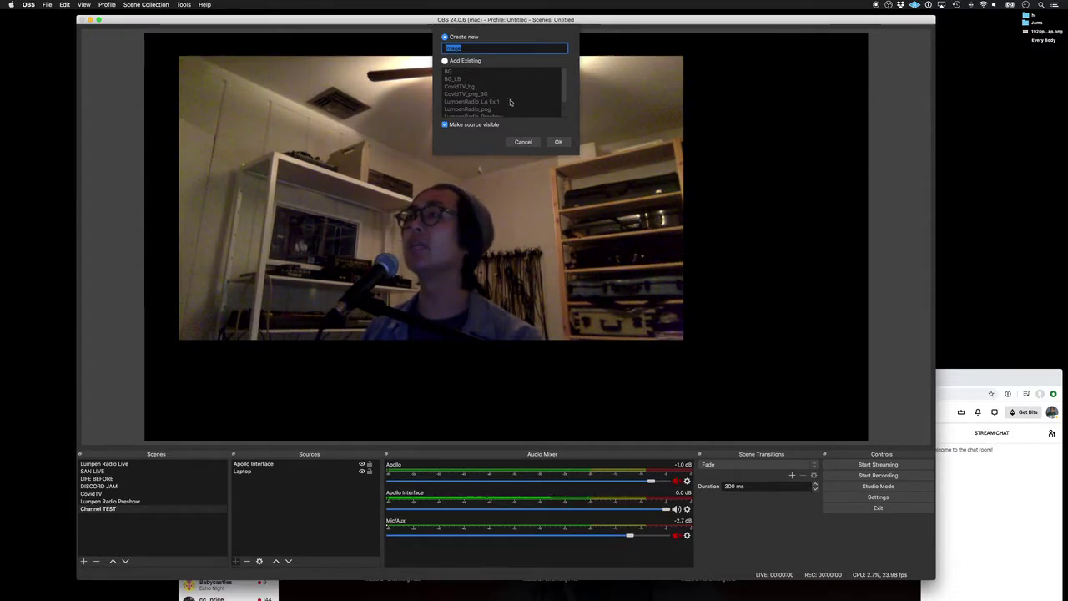
pyautogui.click(465, 60)
pyautogui.scroll(-3, 493, 93)
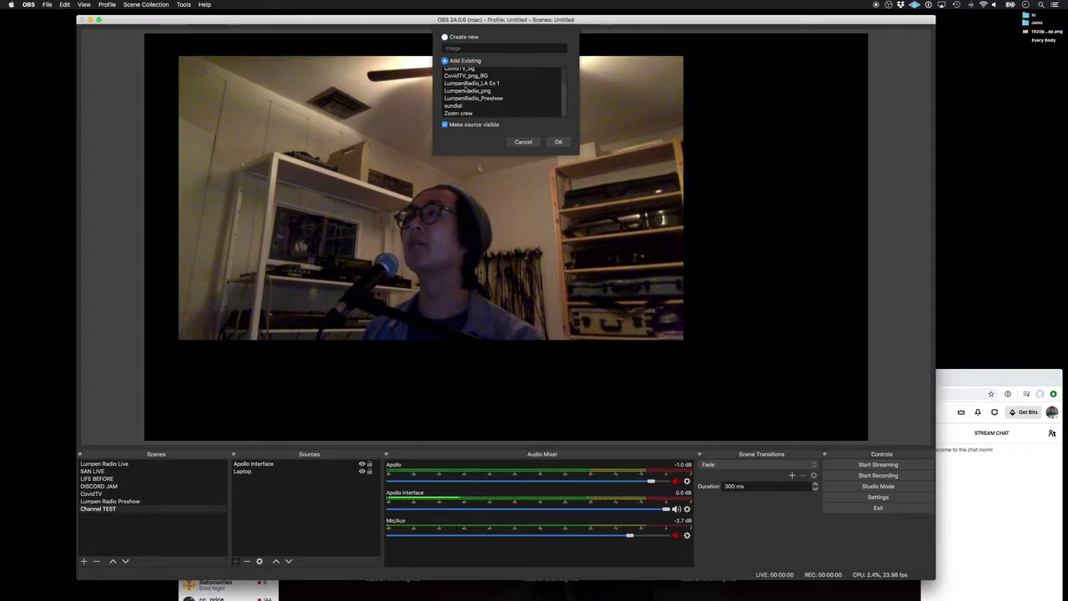
pyautogui.click(466, 106)
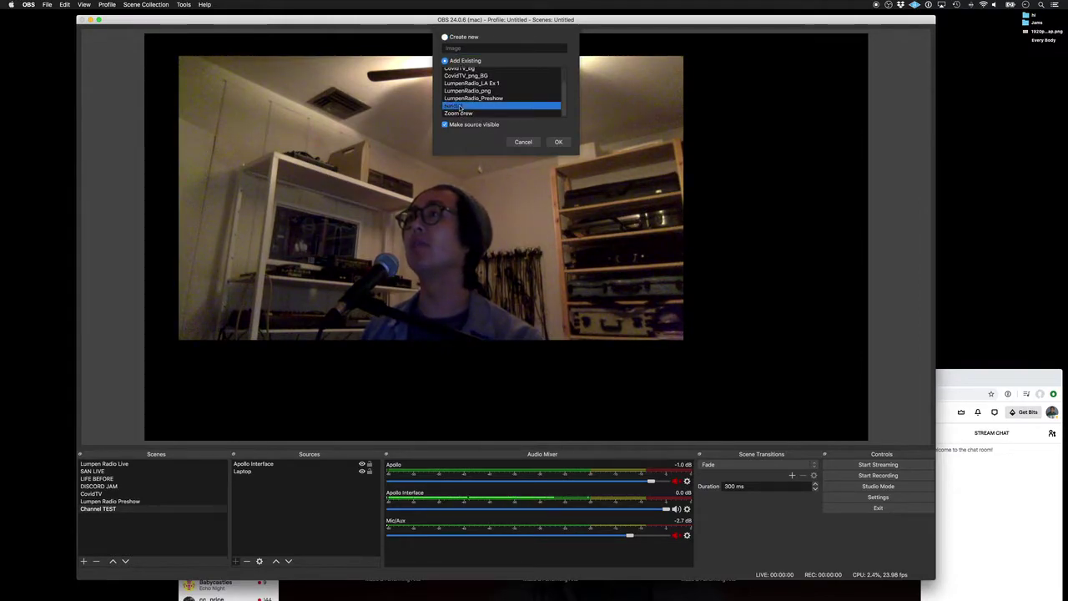
pyautogui.click(557, 141)
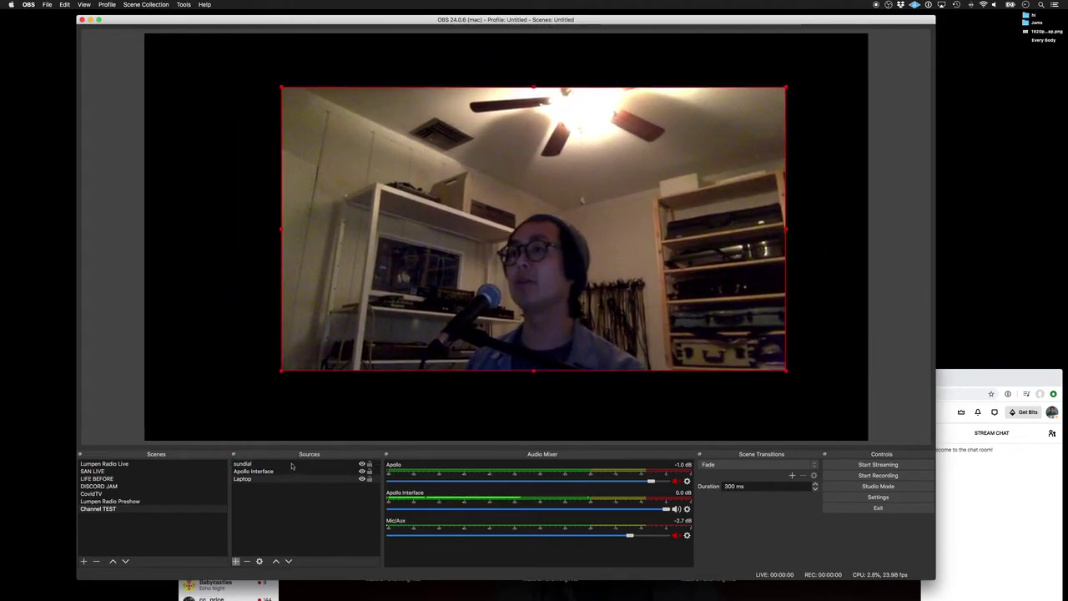
# Remove the sundial image source from the Channel TEST scene.
pyautogui.click(251, 464)
pyautogui.click(247, 561)
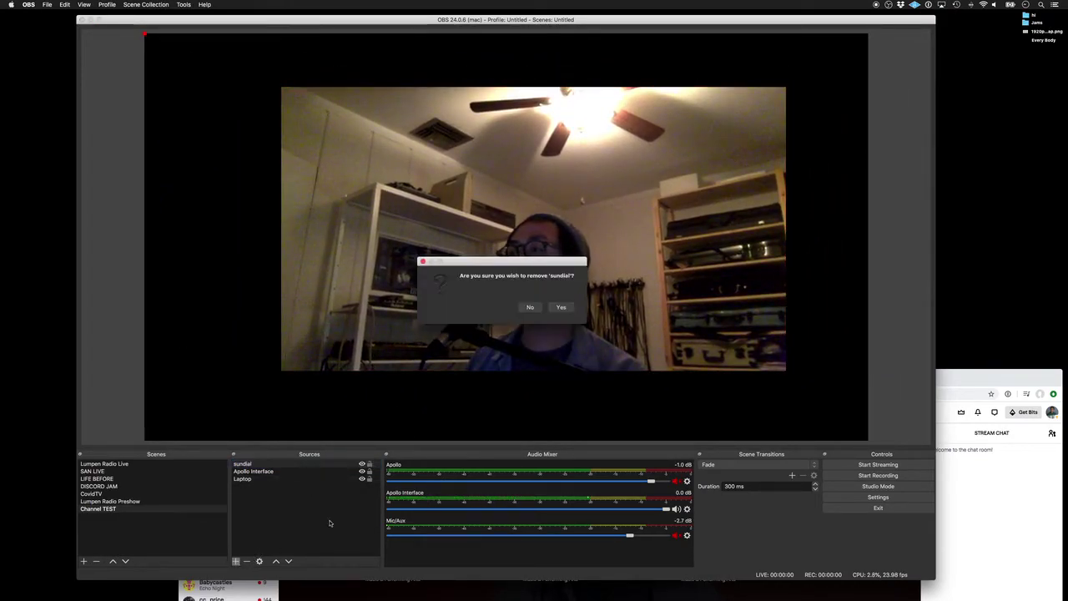
pyautogui.click(562, 308)
# Add the existing image source LumpenRadio_png to the Channel TEST scene as a visible overlay.
pyautogui.click(236, 561)
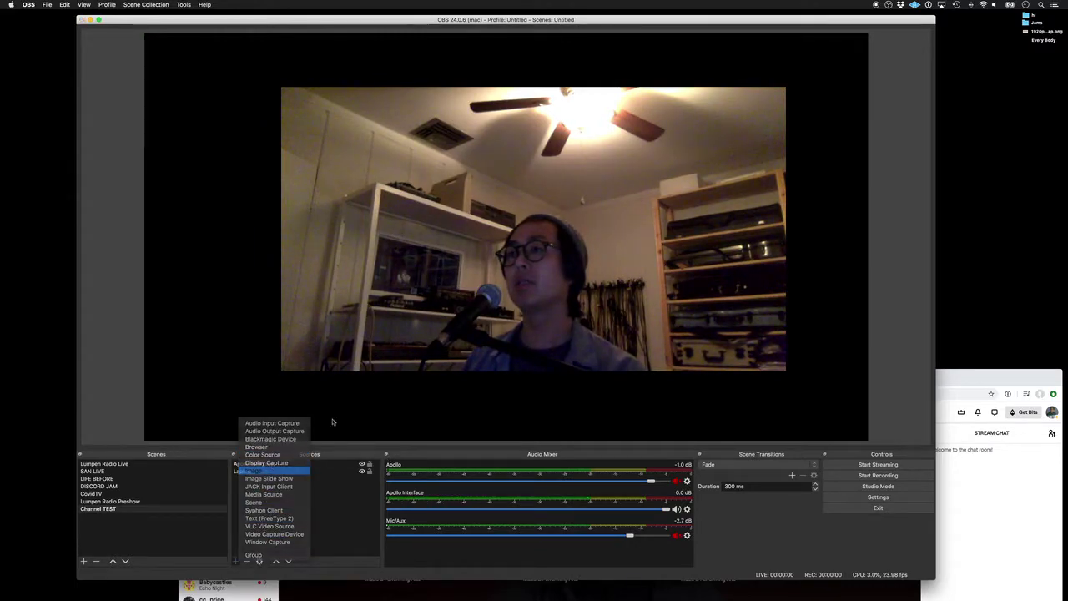
pyautogui.click(253, 471)
pyautogui.click(464, 61)
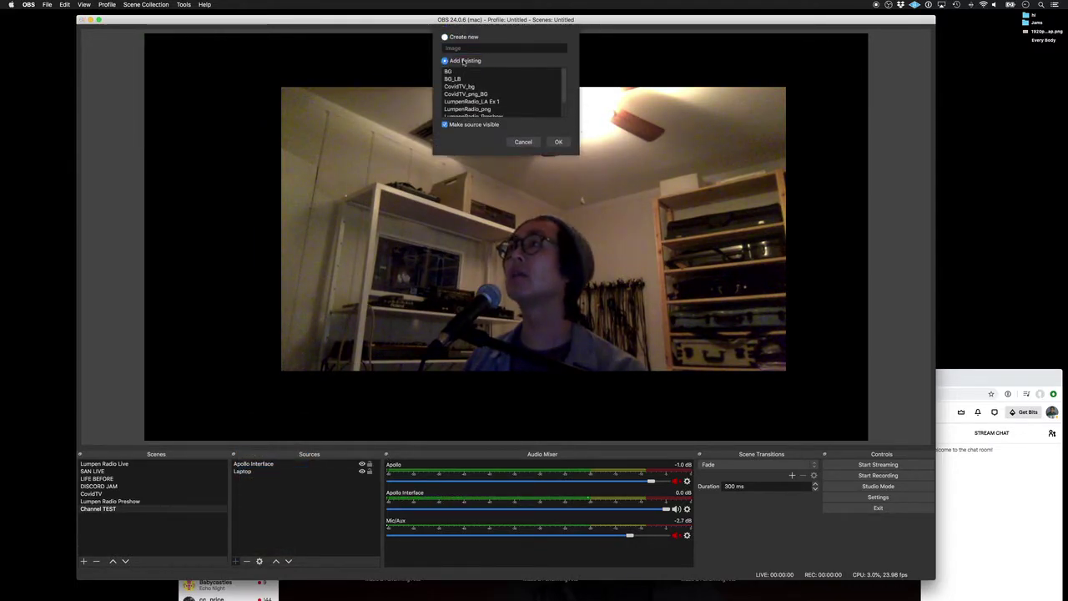
pyautogui.click(467, 87)
pyautogui.click(488, 94)
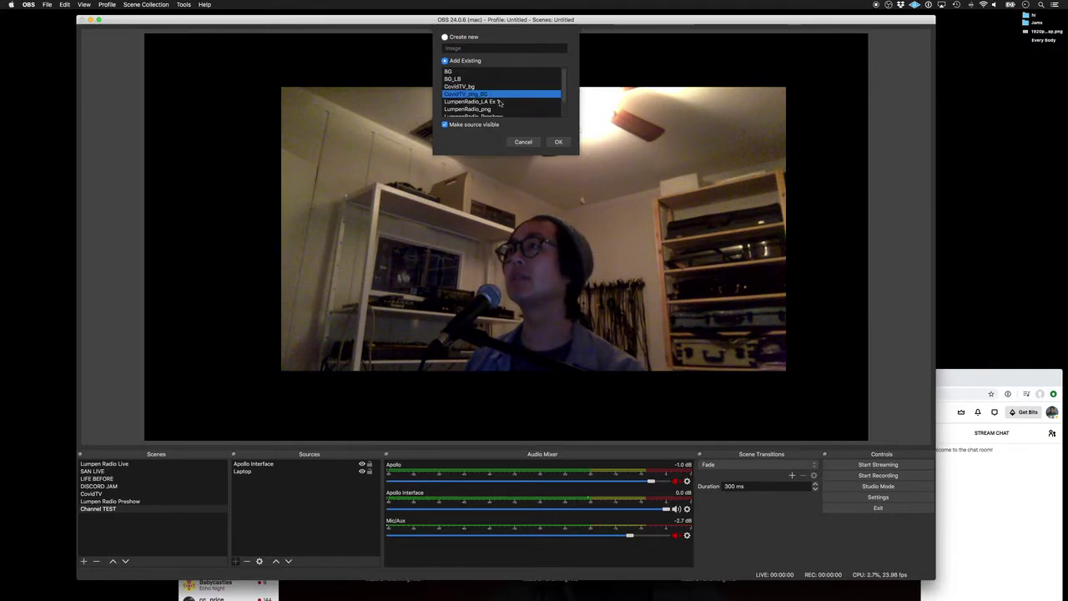
pyautogui.click(468, 109)
pyautogui.click(559, 142)
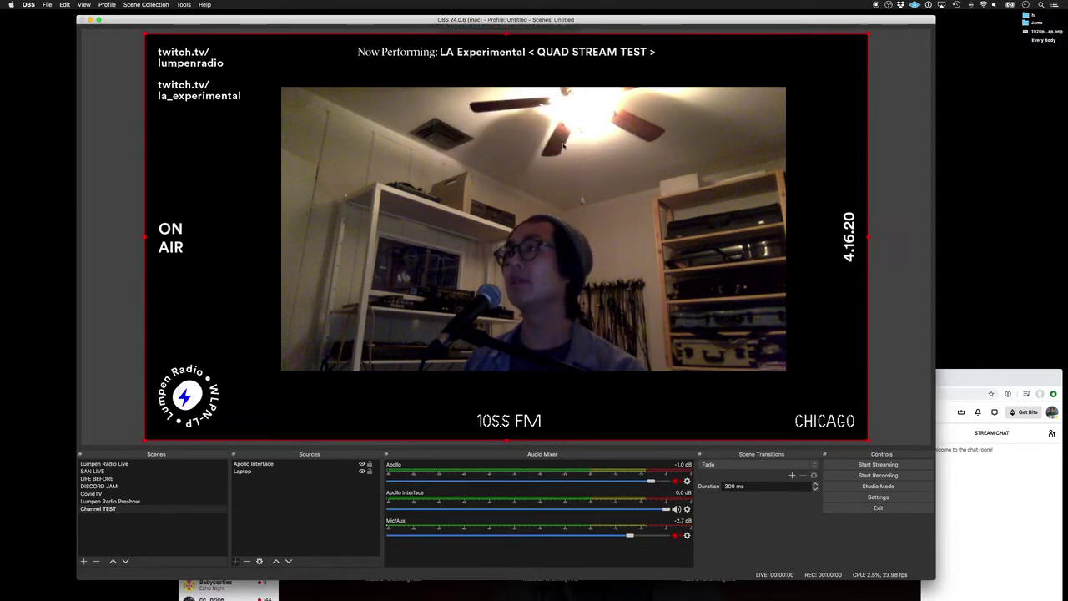
# Move the LumpenRadio_png overlay rightwards and slightly up so that it extends past the canvas edge.
pyautogui.moveTo(429, 67)
pyautogui.mouseDown()
pyautogui.moveTo(458, 64)
pyautogui.moveTo(367, 62)
pyautogui.moveTo(421, 63)
pyautogui.mouseUp()
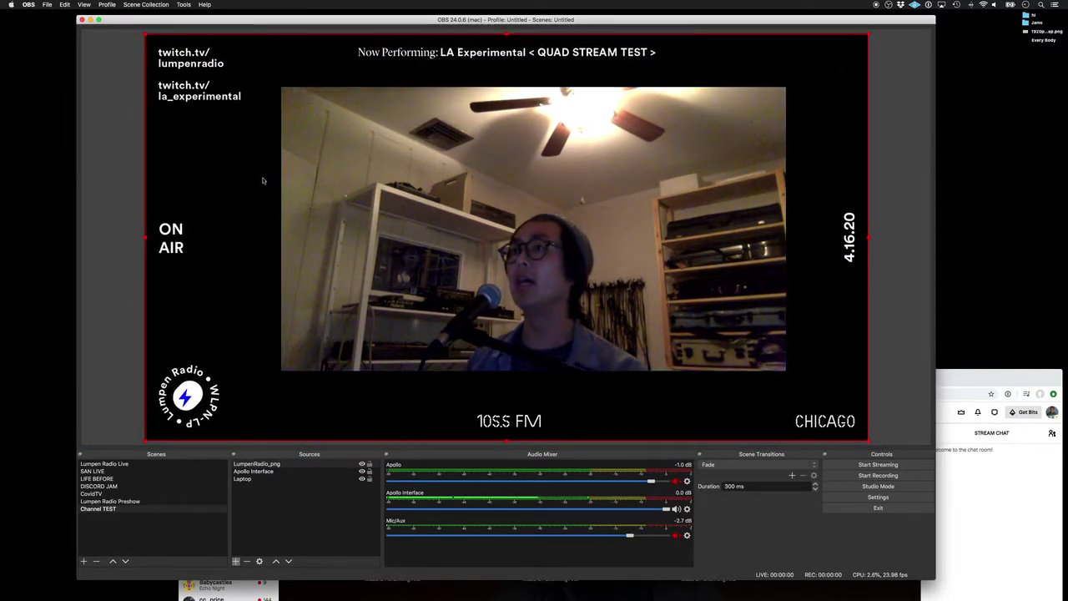
pyautogui.moveTo(304, 53)
pyautogui.mouseDown()
pyautogui.moveTo(344, 68)
pyautogui.moveTo(304, 54)
pyautogui.mouseUp()
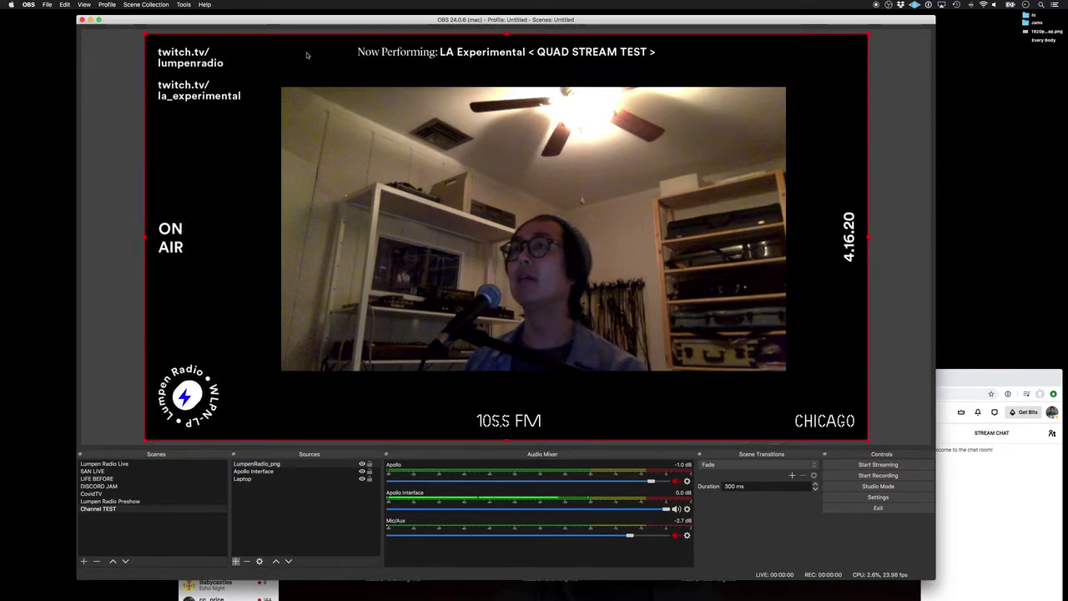
pyautogui.click(279, 470)
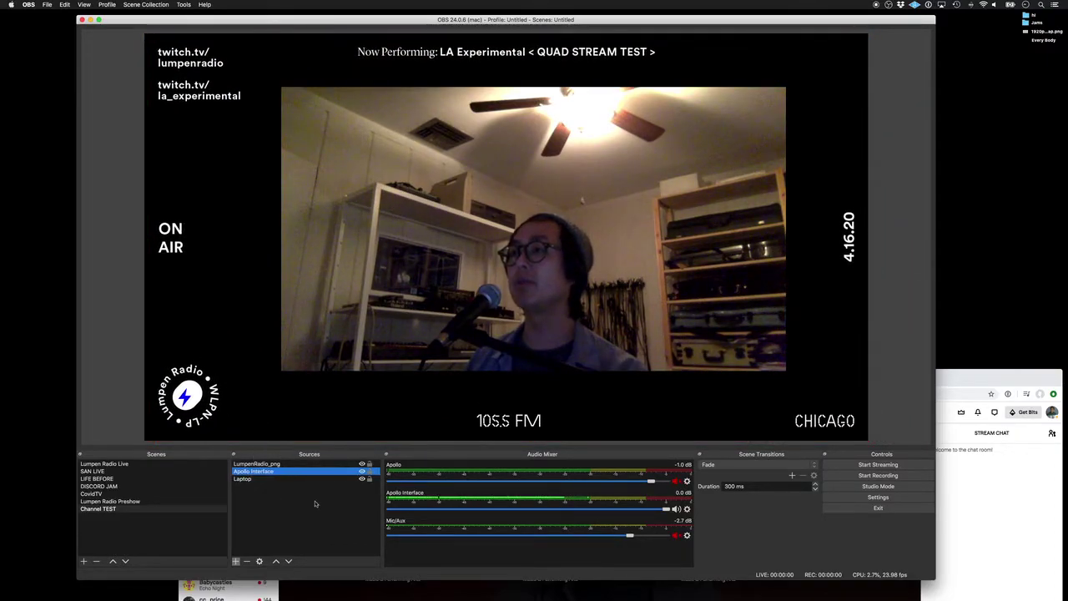
pyautogui.click(265, 464)
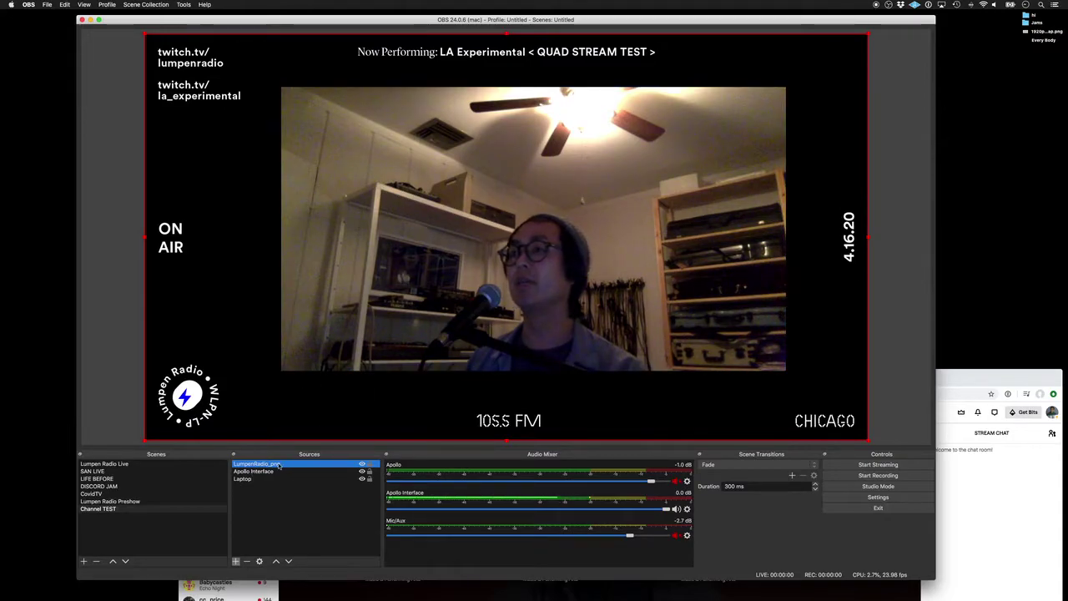
pyautogui.moveTo(329, 371); pyautogui.dragTo(386, 343)
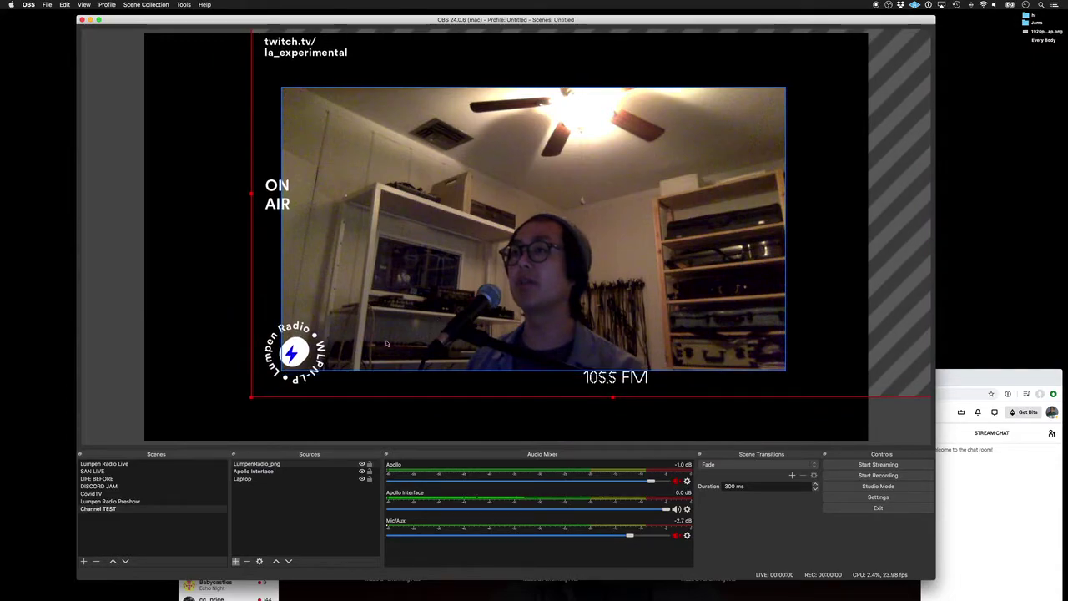
pyautogui.moveTo(320, 334); pyautogui.dragTo(277, 356)
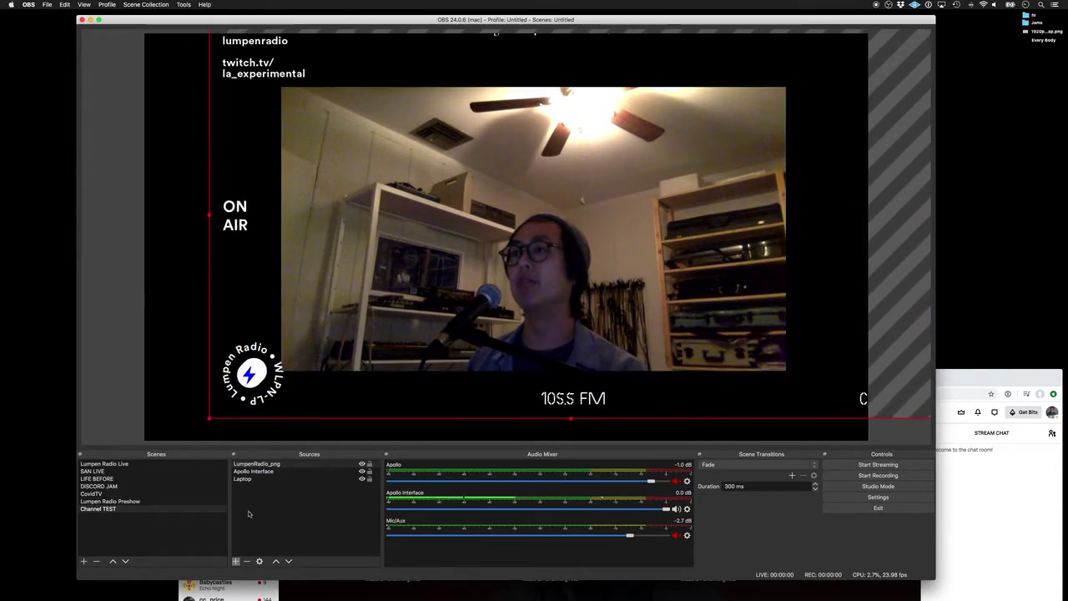
# Place Laptop above LumpenRadio_png in the source order and realign the LumpenRadio_png overlay with the canvas.
pyautogui.doubleClick(255, 478)
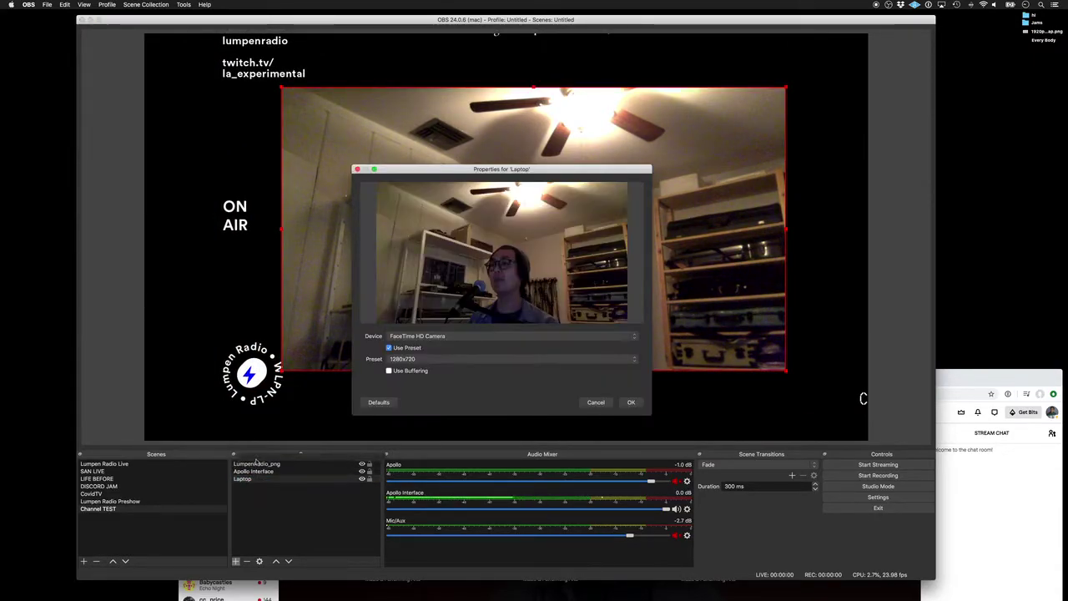
pyautogui.moveTo(256, 461); pyautogui.dragTo(250, 464)
pyautogui.click(596, 401)
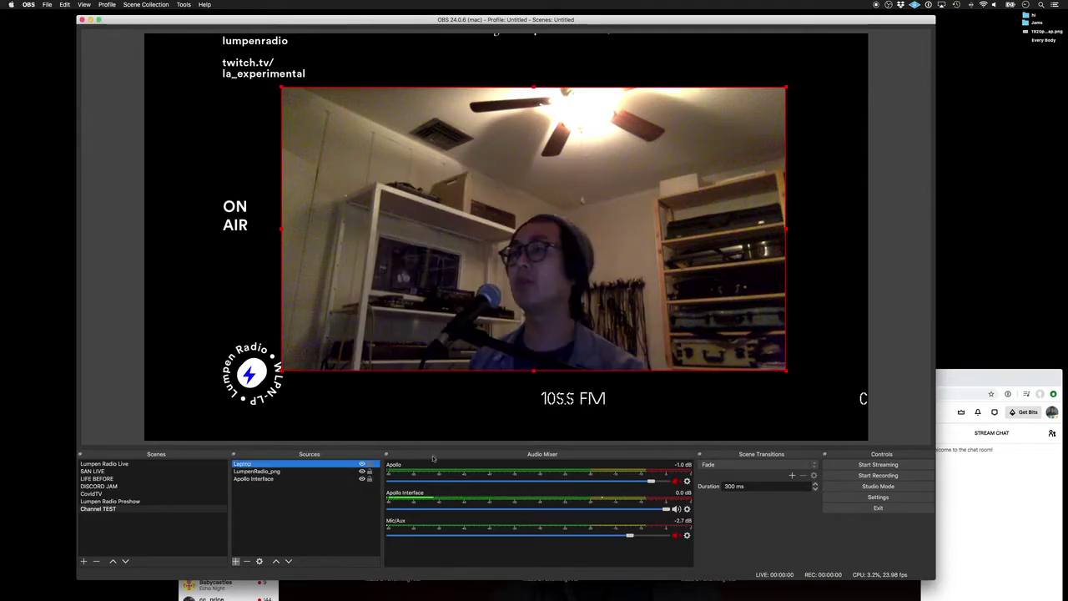
pyautogui.moveTo(407, 309); pyautogui.dragTo(400, 336)
pyautogui.moveTo(255, 404); pyautogui.dragTo(191, 426)
# Enlarge the Laptop camera image to fill the whole canvas and place LumpenRadio_png above Laptop in the source order.
pyautogui.click(406, 178)
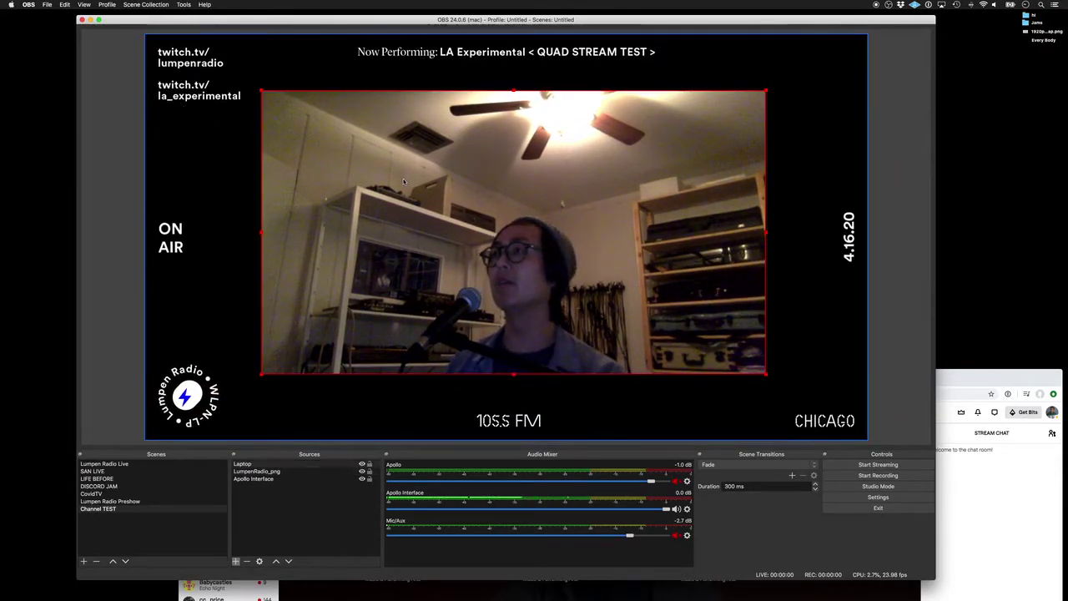
pyautogui.moveTo(288, 104); pyautogui.dragTo(172, 47)
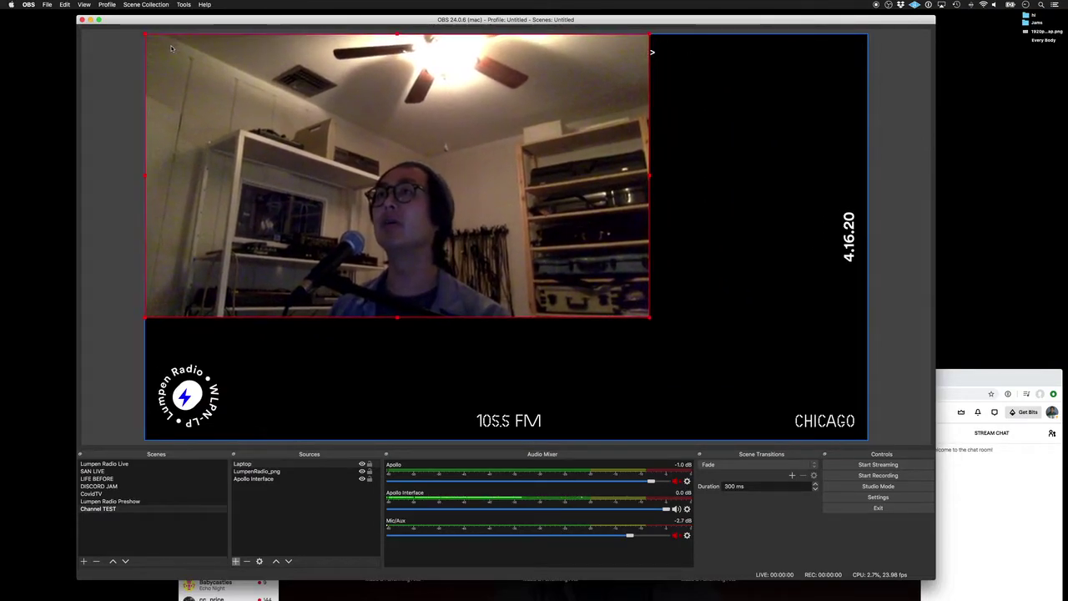
pyautogui.moveTo(653, 321); pyautogui.dragTo(867, 440)
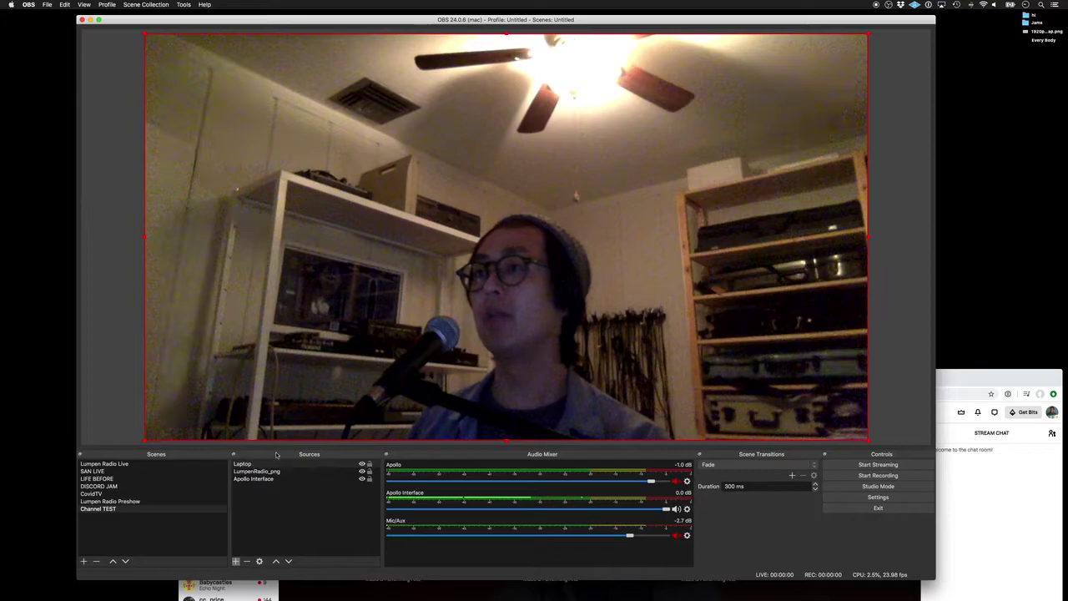
pyautogui.moveTo(263, 464); pyautogui.dragTo(264, 464)
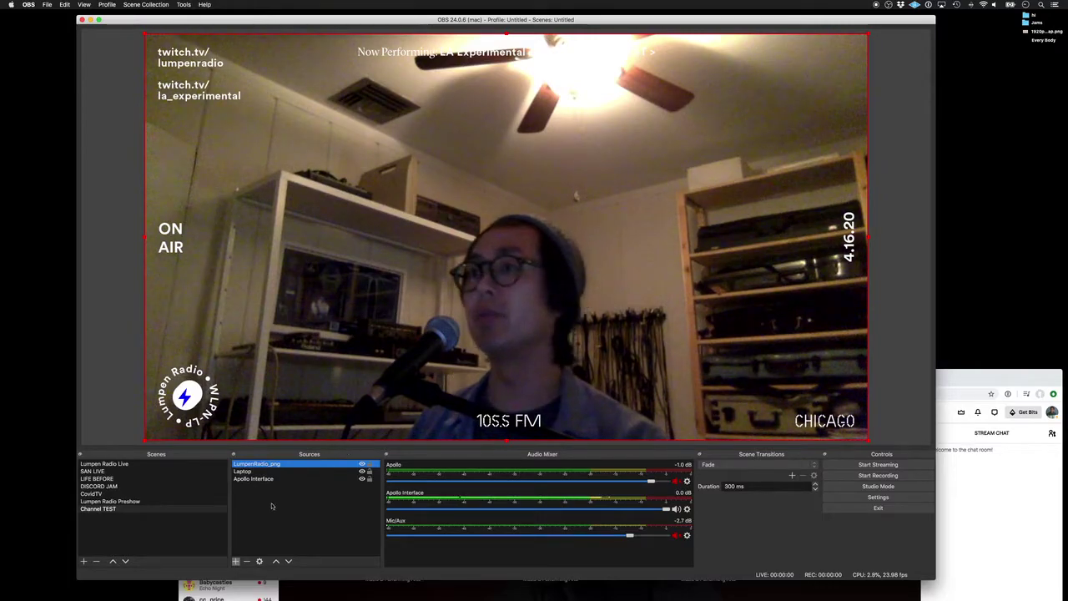
# Add a new Window Capture source named Youtube to the Channel TEST scene.
pyautogui.click(236, 561)
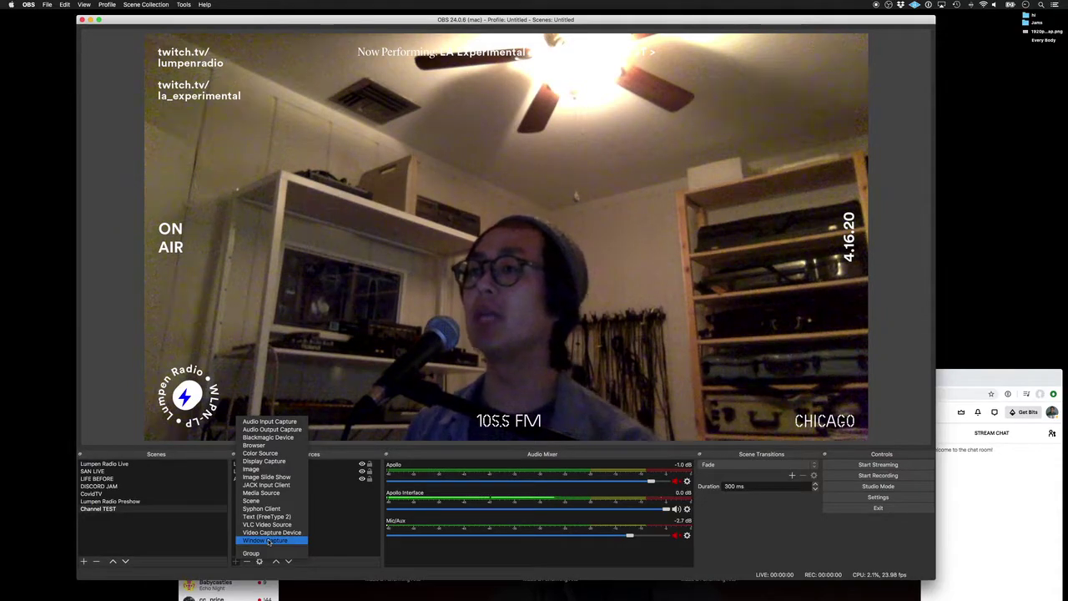
pyautogui.click(267, 541)
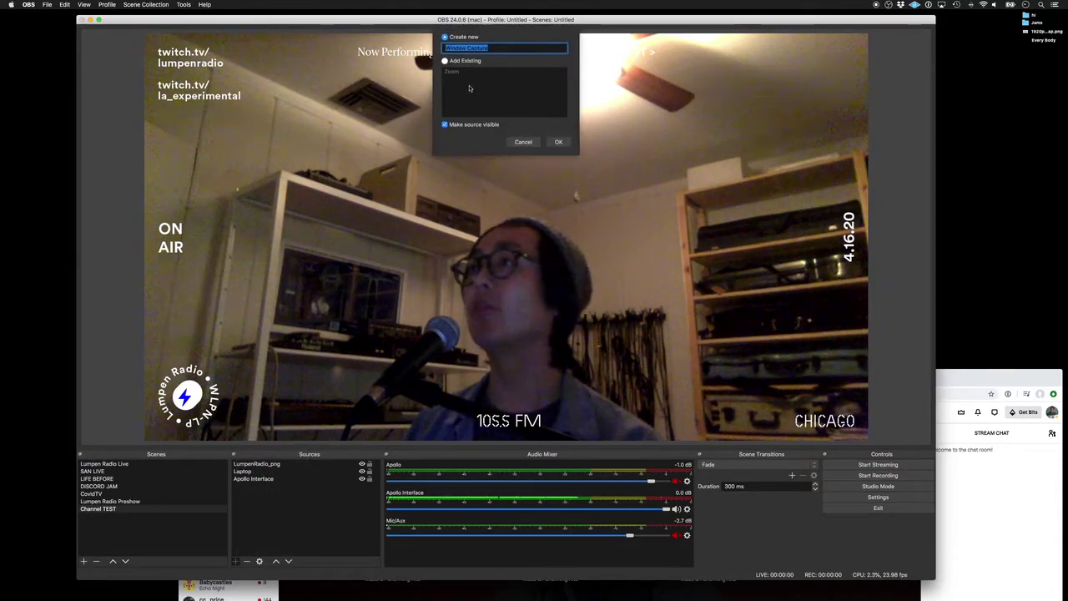
pyautogui.write('Youtube')
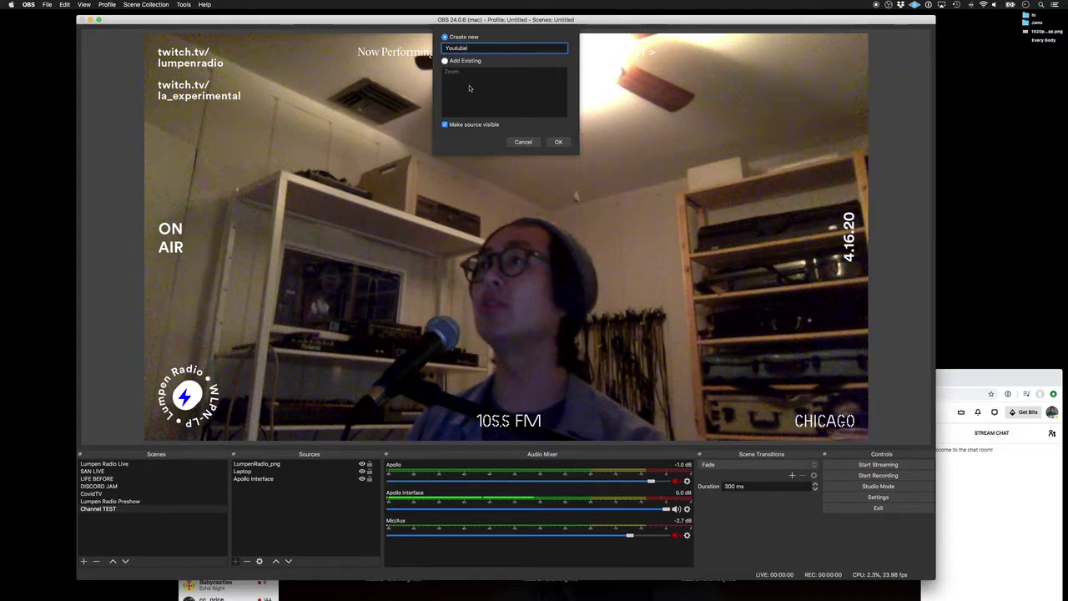
pyautogui.press('Return')
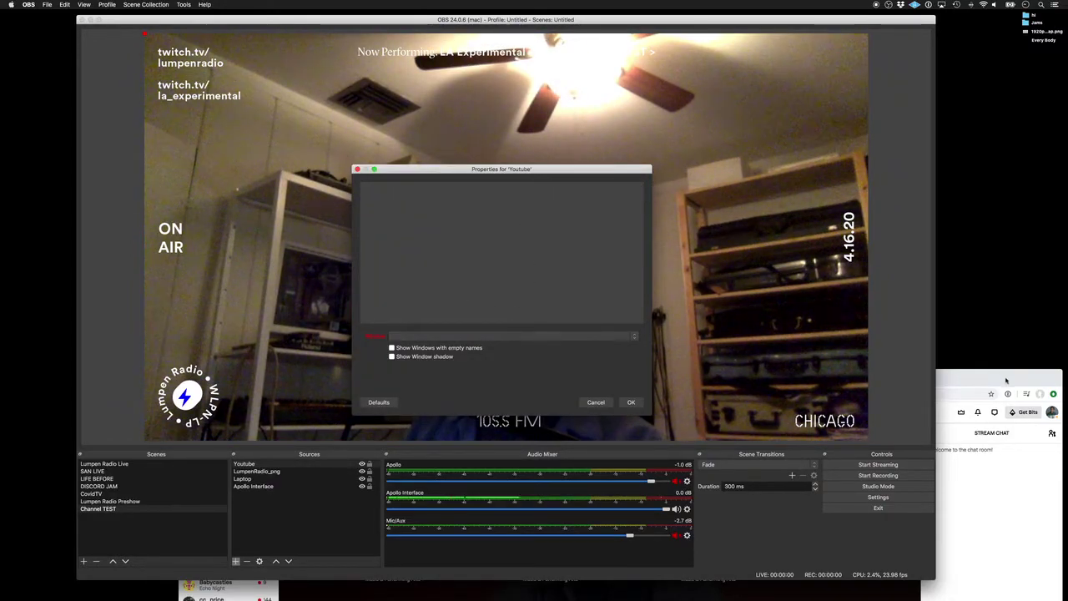
# Switch to Chrome, show the I Cancelli della Memoria YouTube video, and move the browser window up to reveal the full player.
pyautogui.click(1005, 381)
pyautogui.moveTo(953, 381); pyautogui.dragTo(921, 168)
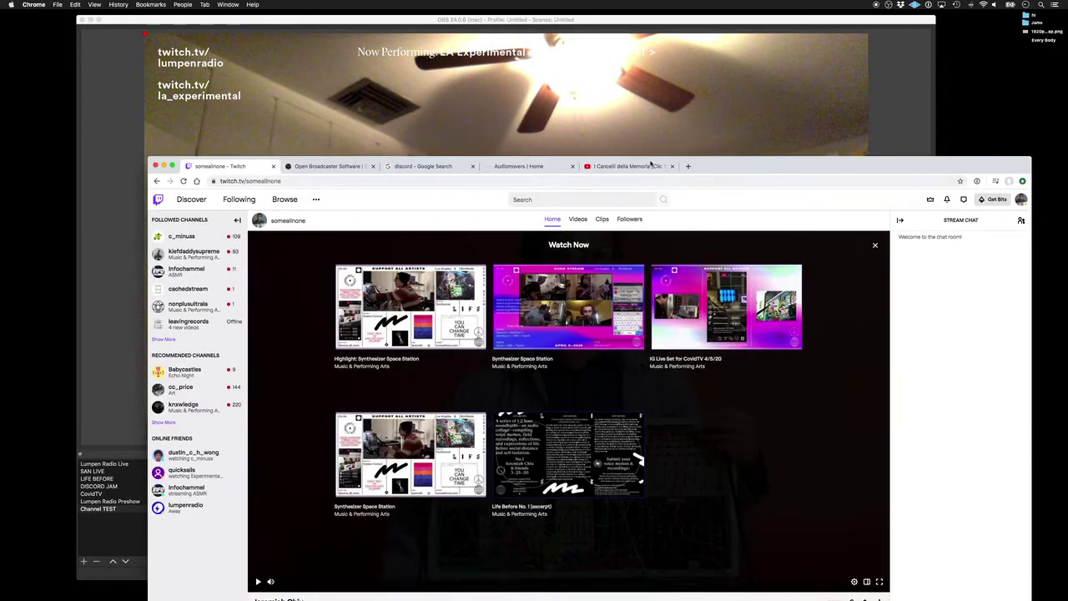
pyautogui.click(634, 172)
pyautogui.moveTo(749, 172); pyautogui.dragTo(739, 88)
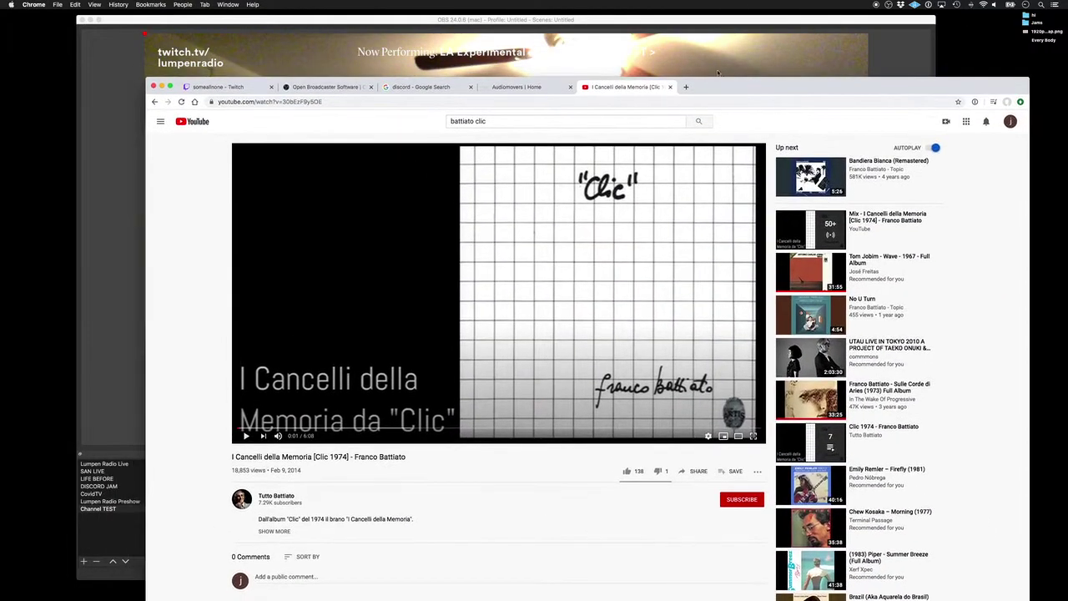
# Switch back to OBS and set the Youtube source to capture the Google Chrome window showing I Cancelli della Memoria.
pyautogui.click(707, 61)
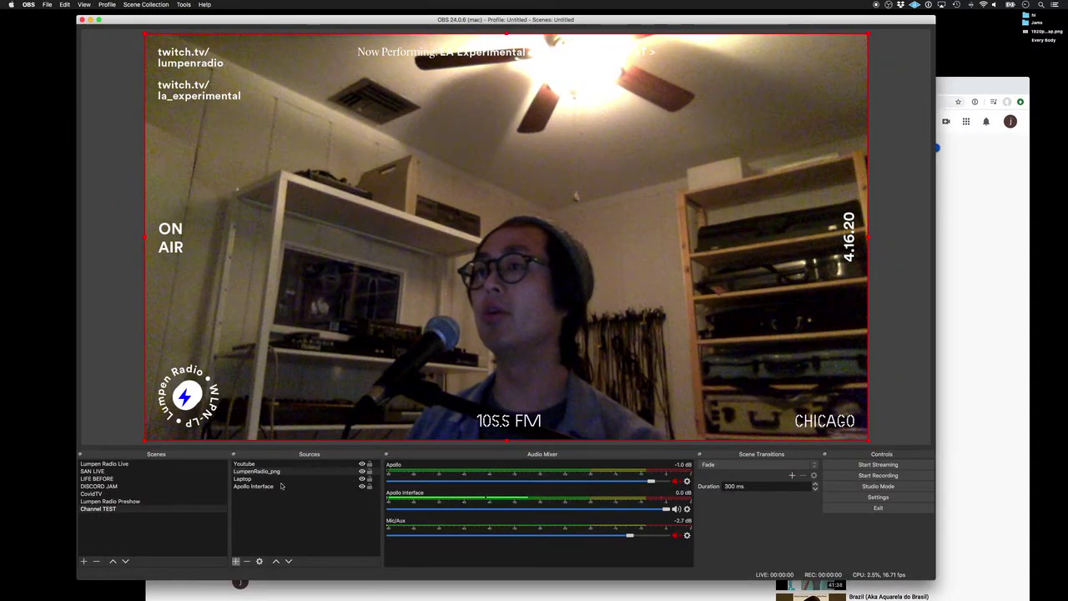
pyautogui.click(250, 464)
pyautogui.doubleClick(256, 466)
pyautogui.click(447, 336)
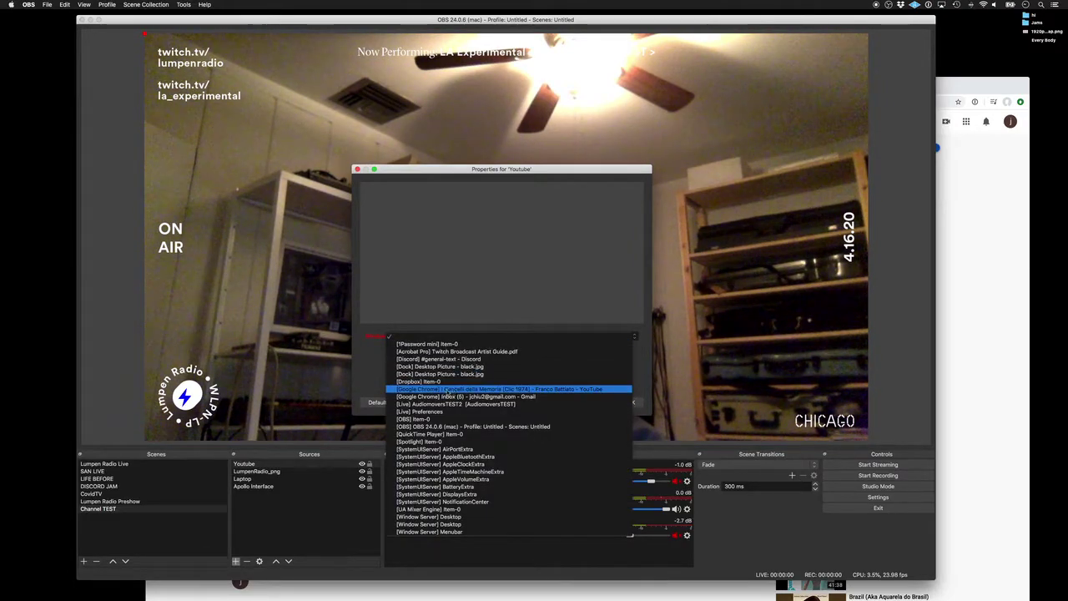
pyautogui.click(556, 390)
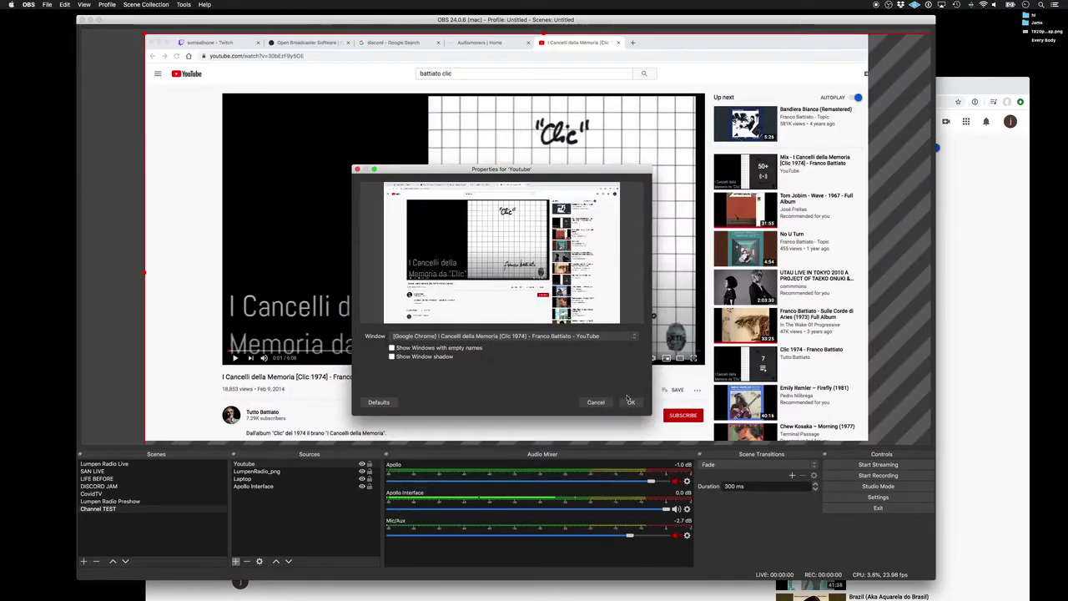
pyautogui.click(630, 401)
# Shrink the Youtube window capture to about 60% of the canvas width and place it on the canvas's right side.
pyautogui.moveTo(145, 35); pyautogui.dragTo(501, 267)
pyautogui.moveTo(602, 330); pyautogui.dragTo(358, 157)
pyautogui.moveTo(778, 97); pyautogui.dragTo(734, 189)
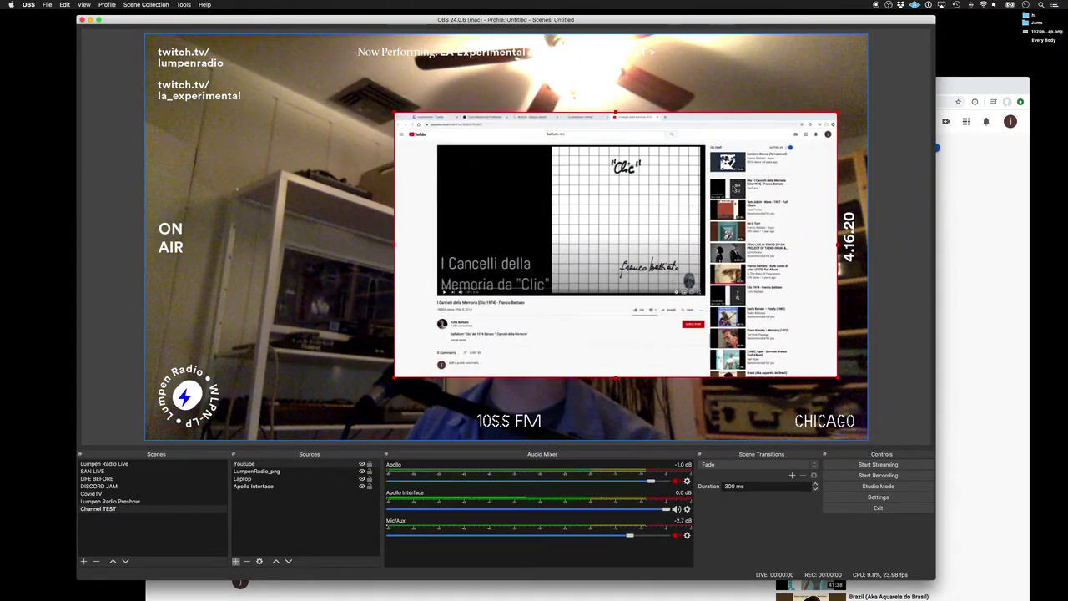
# Switch to Chrome, play a few seconds of the I Cancelli della Memoria video to test its audio, and return to OBS.
pyautogui.click(951, 209)
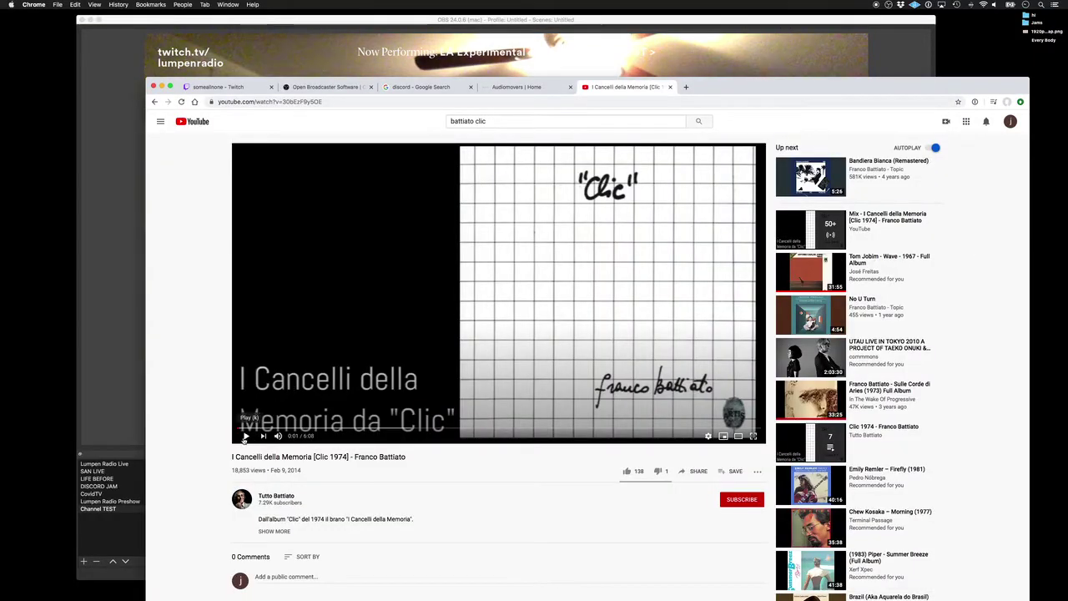
pyautogui.press('super+Tab')
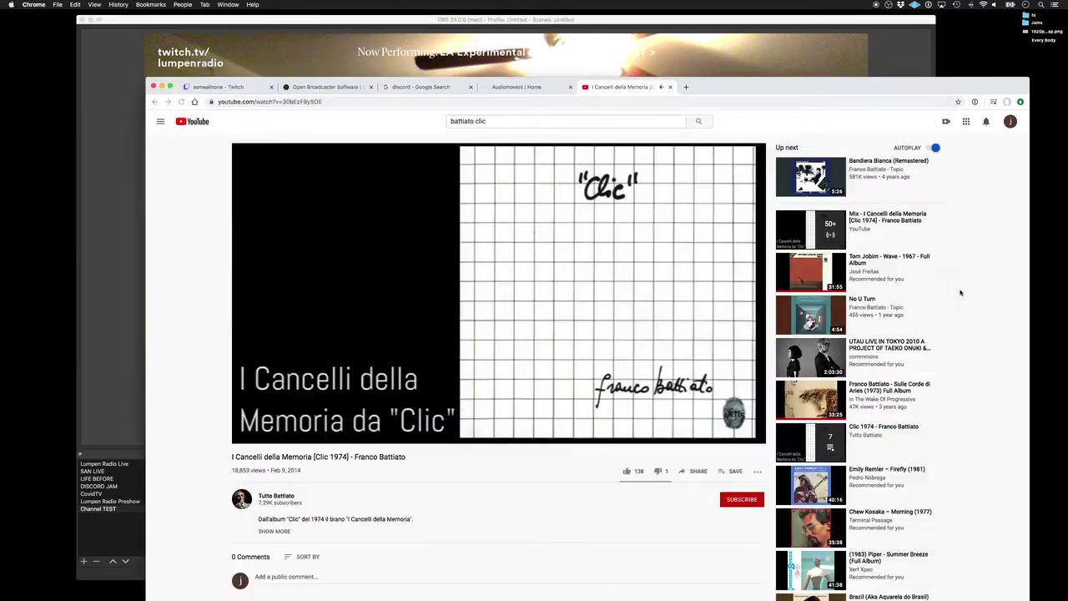
pyautogui.press('super+Tab')
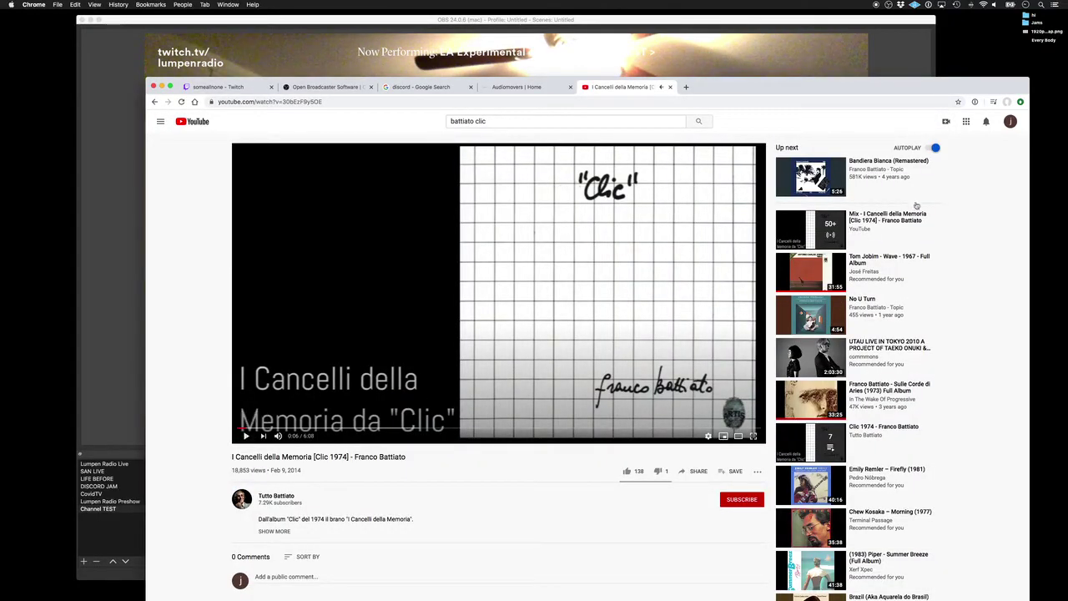
pyautogui.click(731, 71)
# Switch to Chrome, start the suggested Franco Battiato video No U Turn, and return to OBS.
pyautogui.click(974, 225)
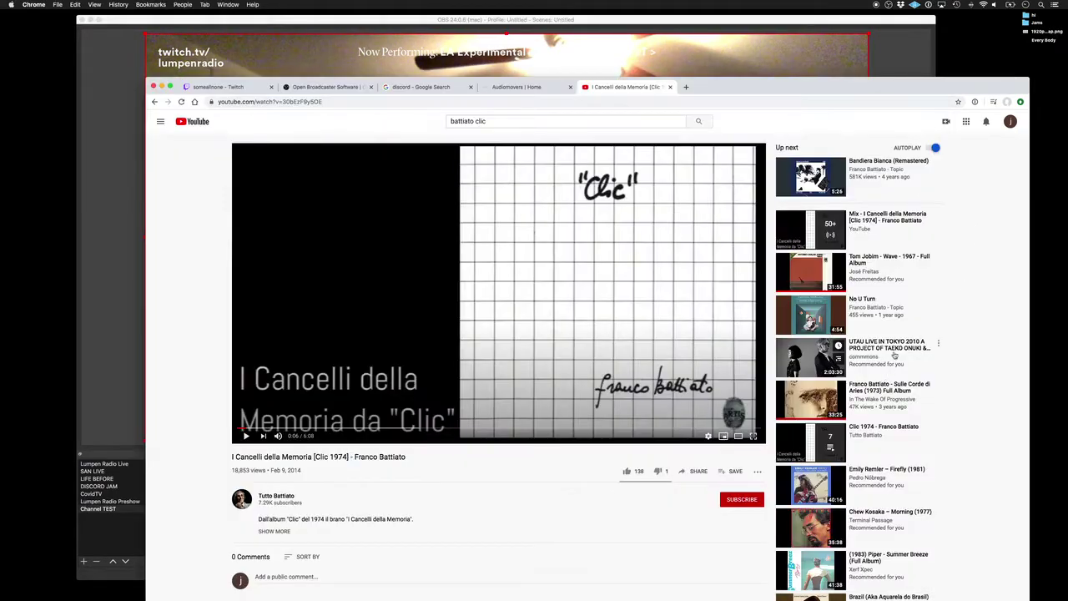
pyautogui.click(873, 309)
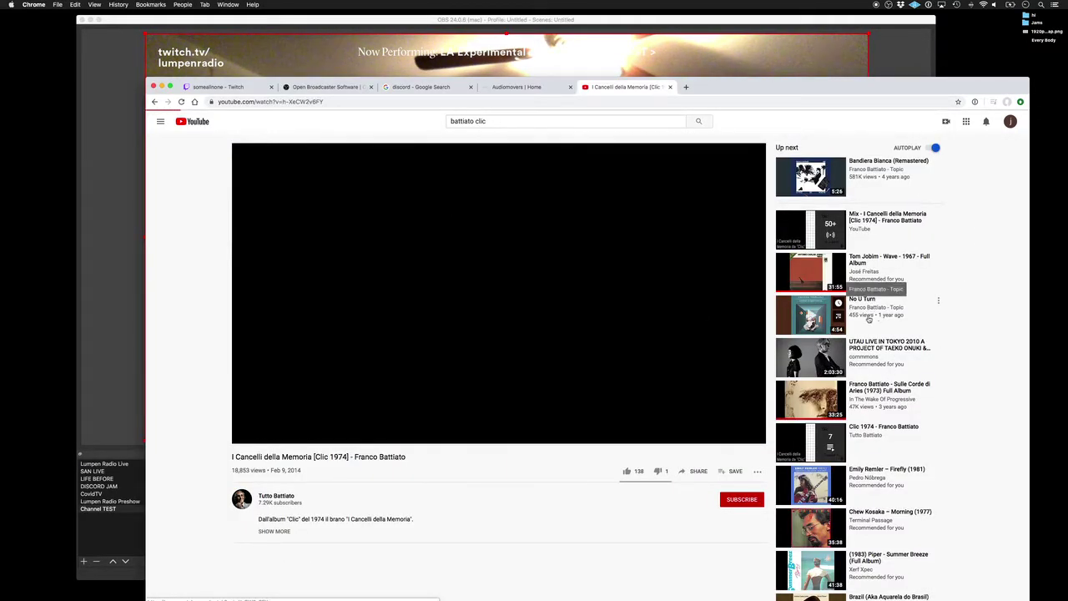
pyautogui.click(683, 75)
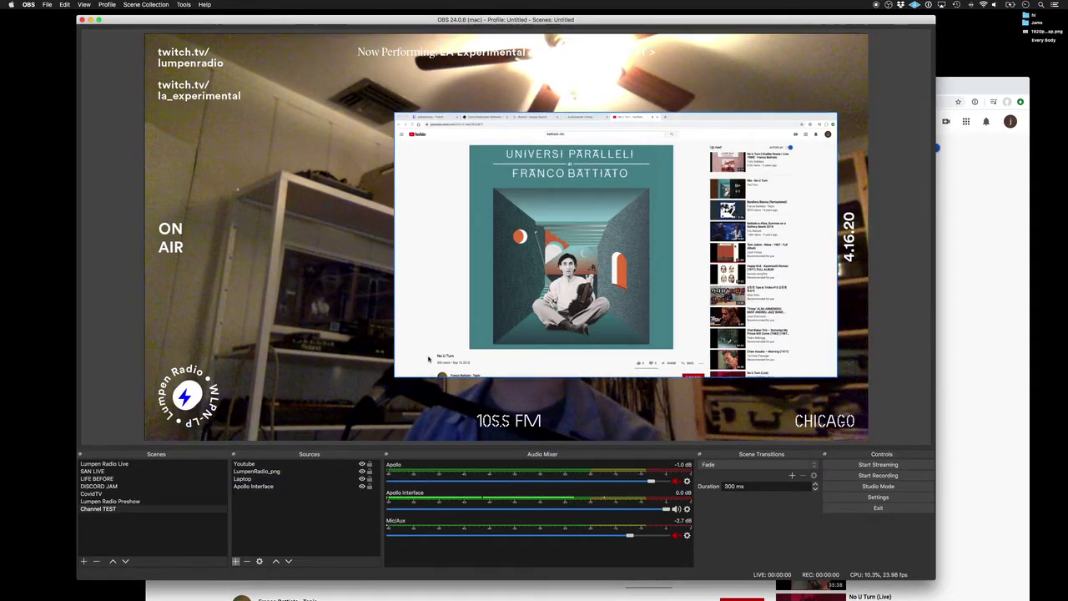
# Move the Youtube window capture left and up over the middle of the canvas and enlarge it slightly.
pyautogui.moveTo(398, 378); pyautogui.dragTo(298, 376)
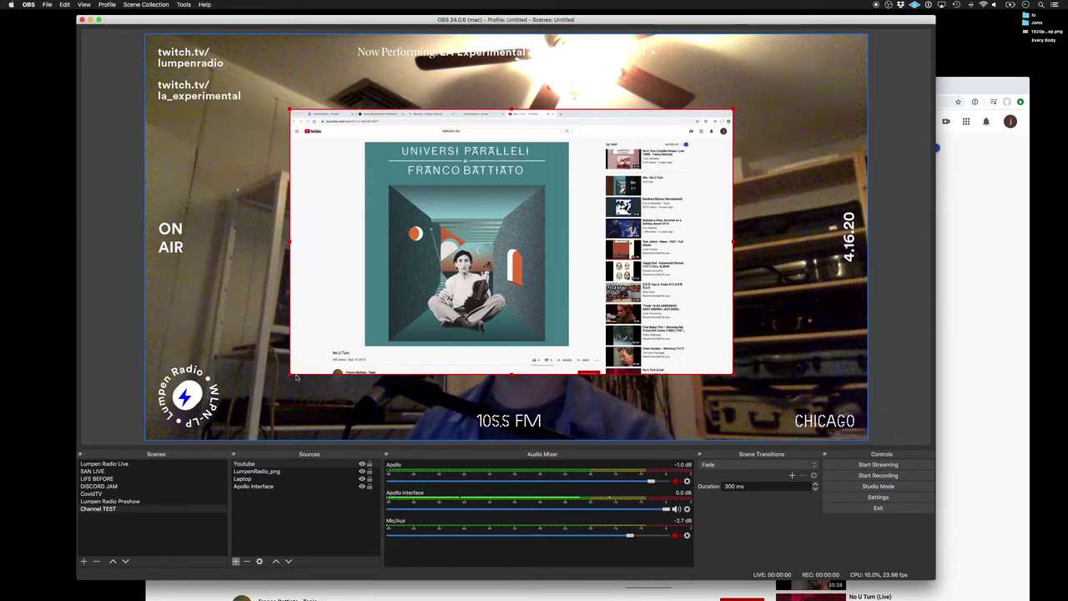
pyautogui.moveTo(289, 378)
pyautogui.mouseDown()
pyautogui.moveTo(326, 353)
pyautogui.moveTo(291, 379)
pyautogui.mouseUp()
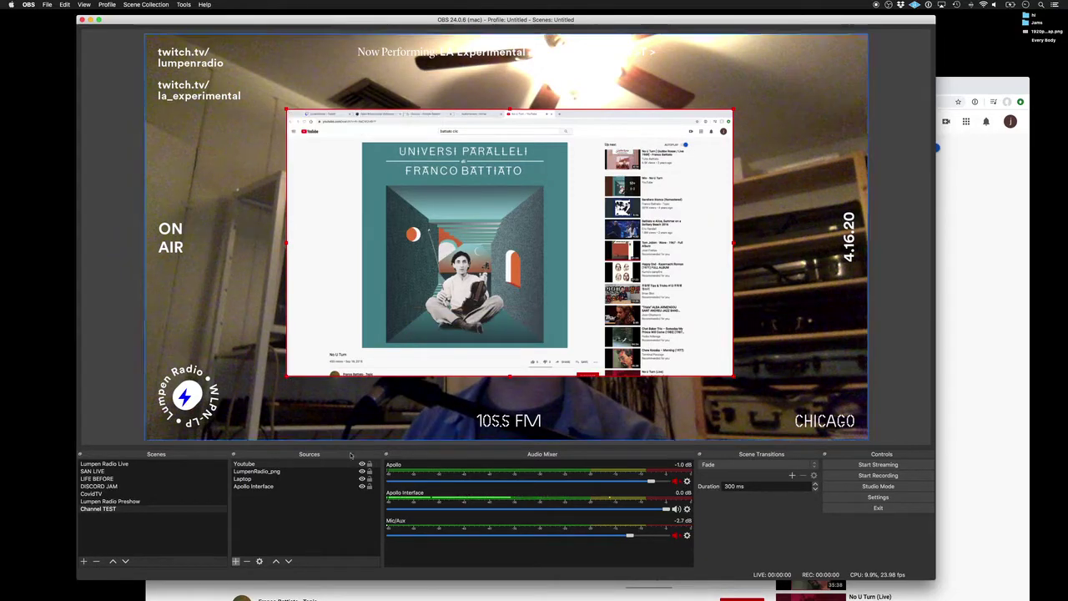
pyautogui.click(288, 531)
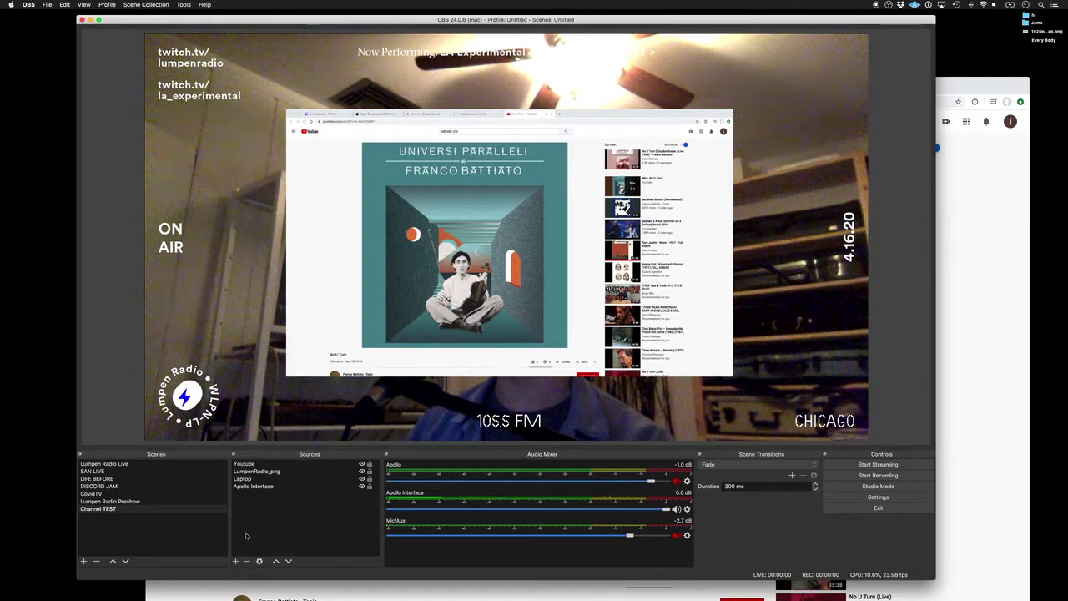
pyautogui.moveTo(551, 360); pyautogui.dragTo(522, 331)
pyautogui.click(649, 333)
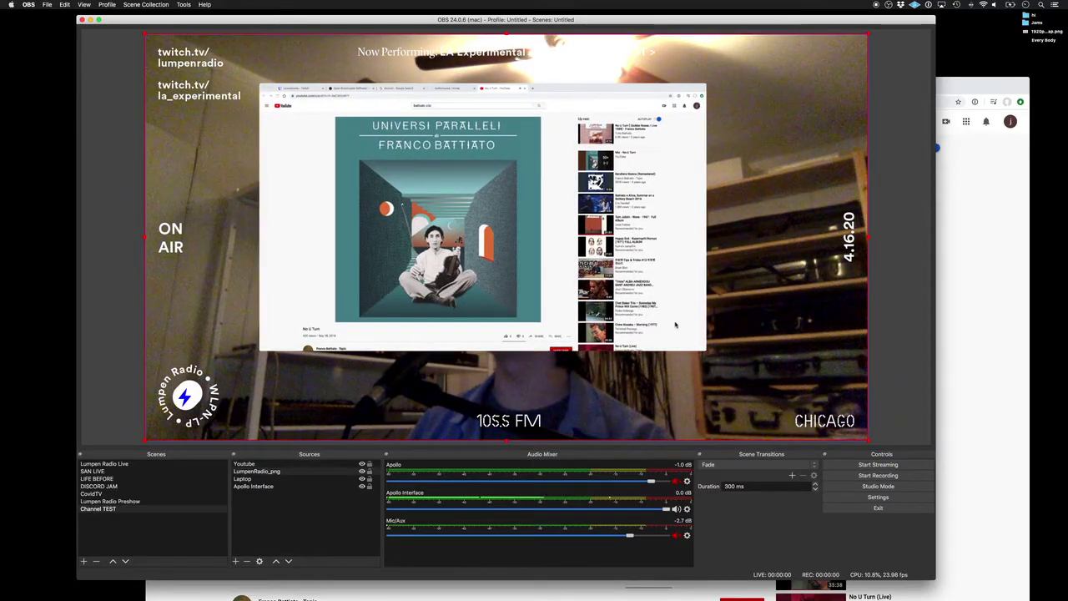
# Add a Scroll effect filter with its default name to the Youtube window capture.
pyautogui.click(576, 349)
pyautogui.rightClick(577, 350)
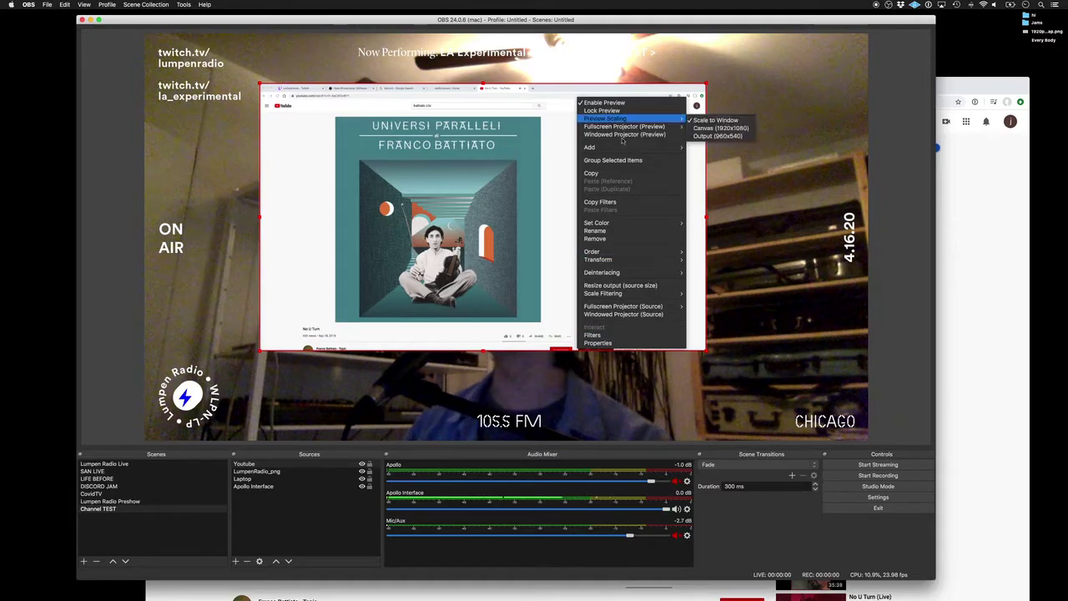
pyautogui.click(604, 336)
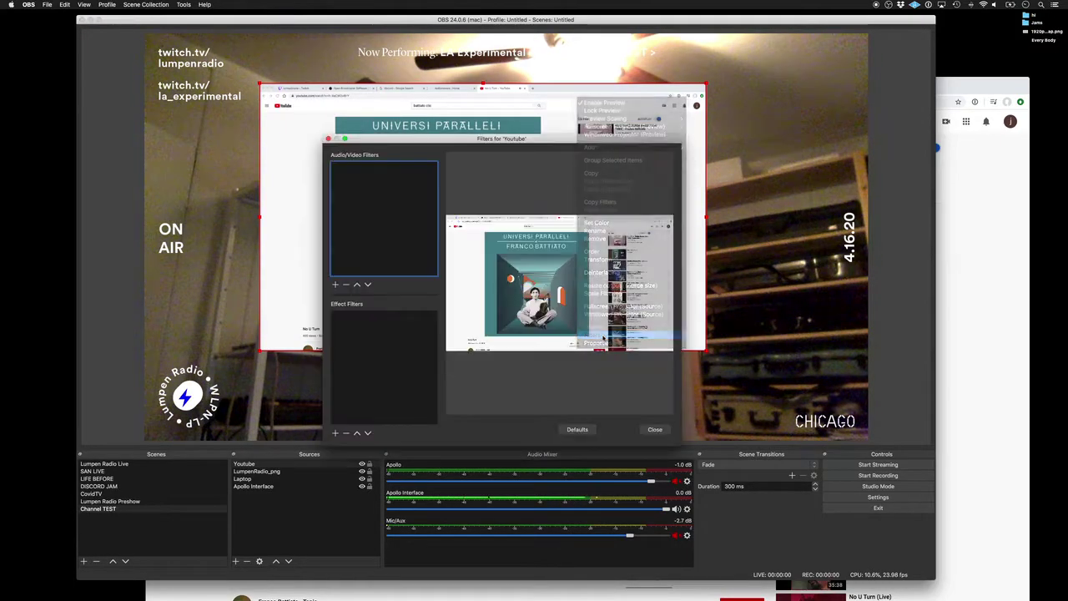
pyautogui.click(335, 432)
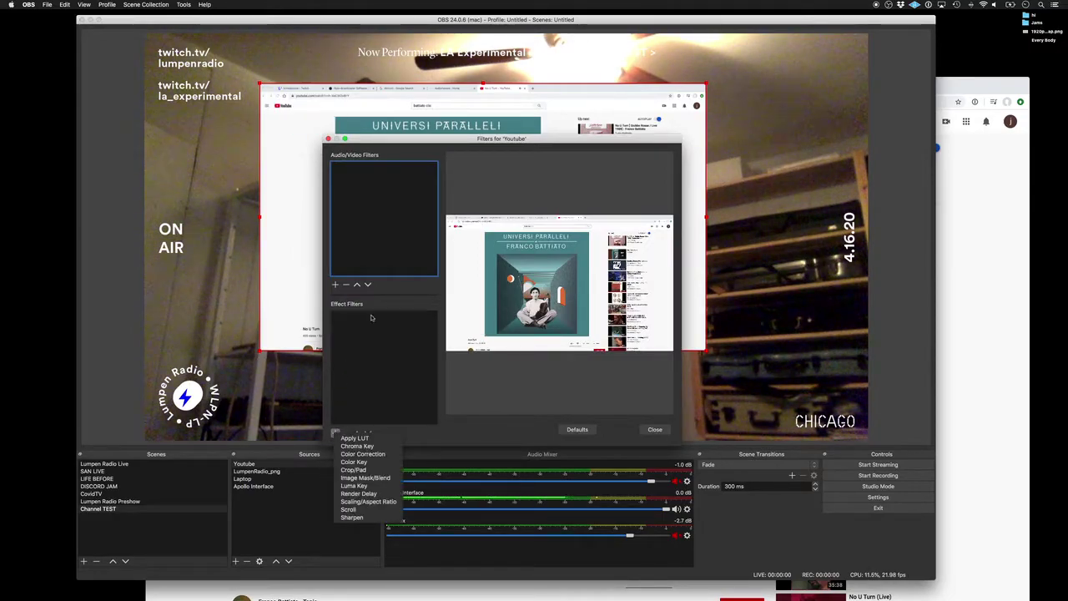
pyautogui.click(366, 511)
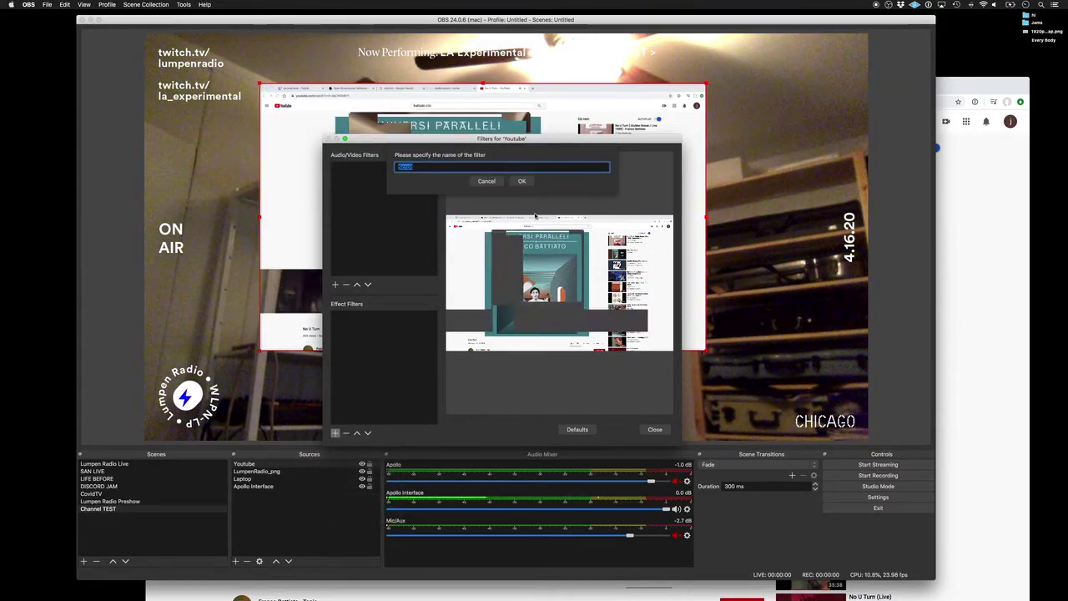
pyautogui.press('Return')
# Set the Scroll filter's horizontal speed to about 366, close the filters, and move the Youtube capture down and right on the canvas.
pyautogui.moveTo(564, 321); pyautogui.dragTo(608, 322)
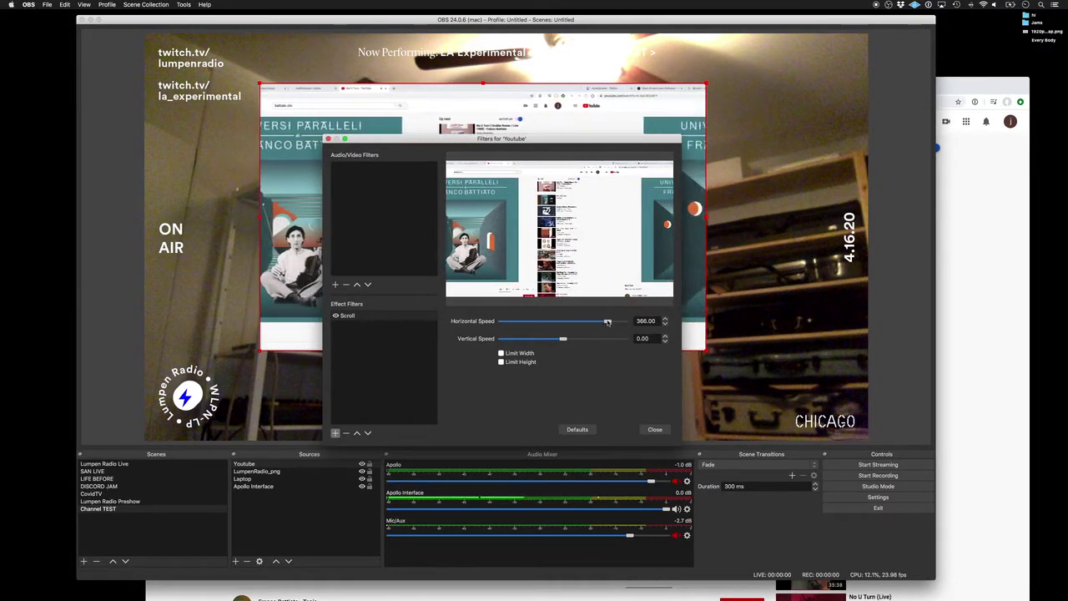
pyautogui.moveTo(478, 139)
pyautogui.mouseDown()
pyautogui.moveTo(714, 176)
pyautogui.moveTo(494, 126)
pyautogui.mouseUp()
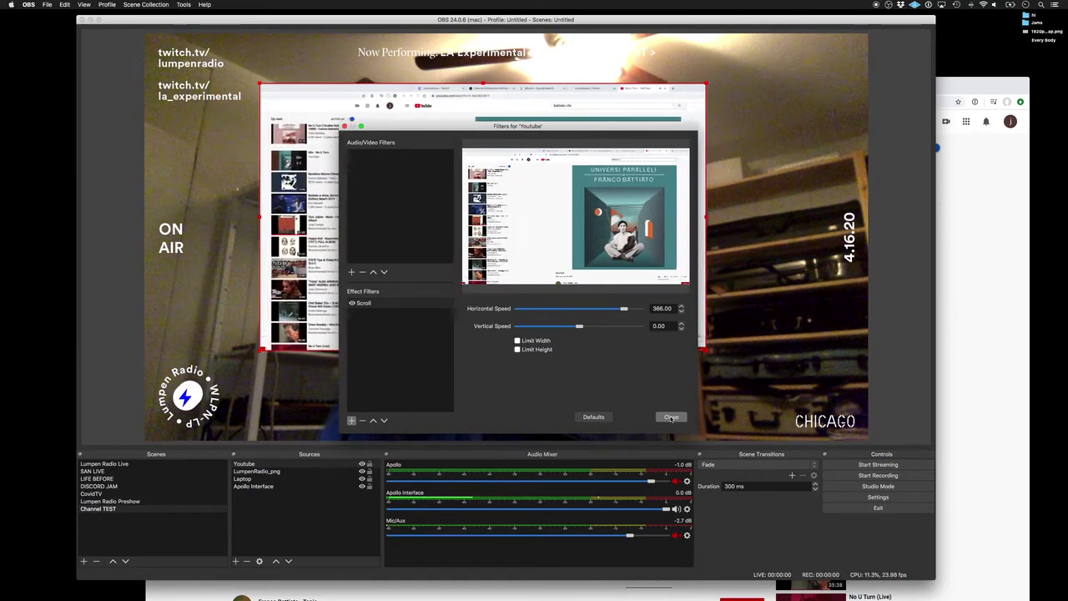
pyautogui.click(671, 417)
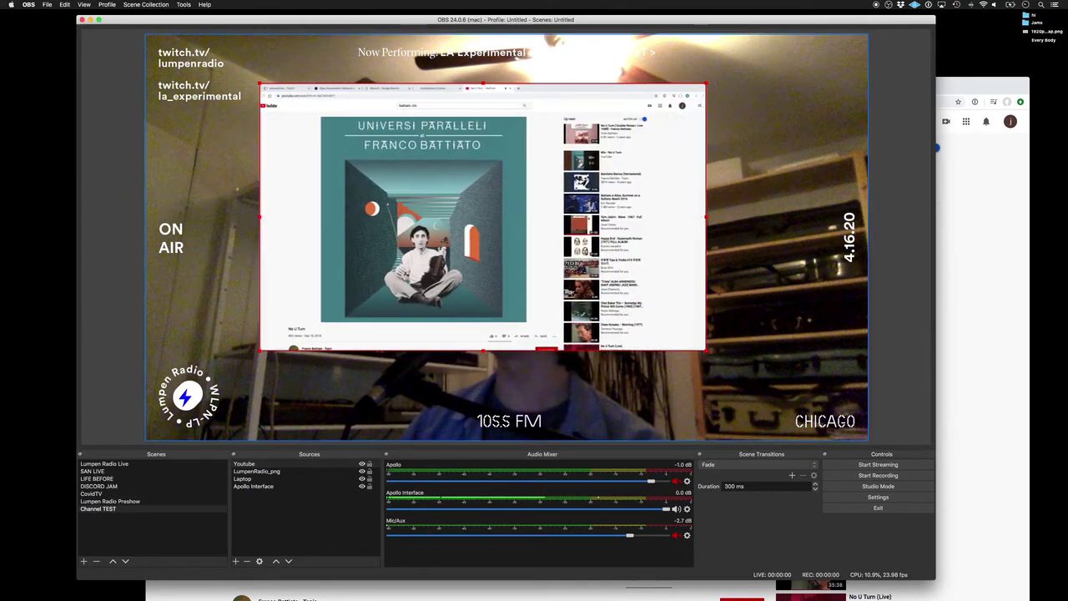
pyautogui.moveTo(565, 287); pyautogui.dragTo(643, 320)
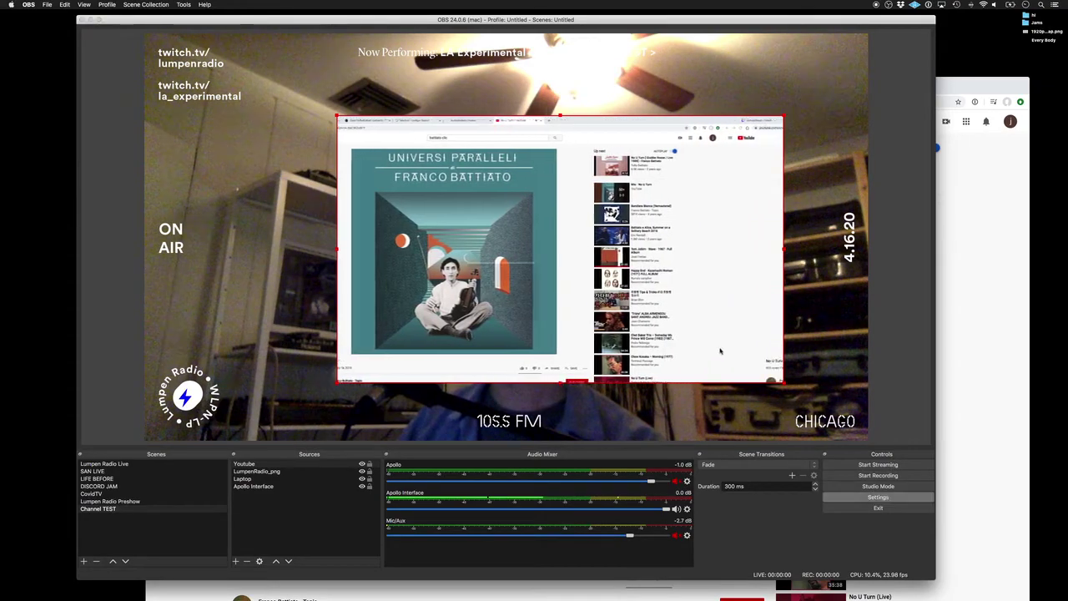
# Open the OBS settings and review the stream service, then the streaming bitrate and encoder options under Output.
pyautogui.click(878, 497)
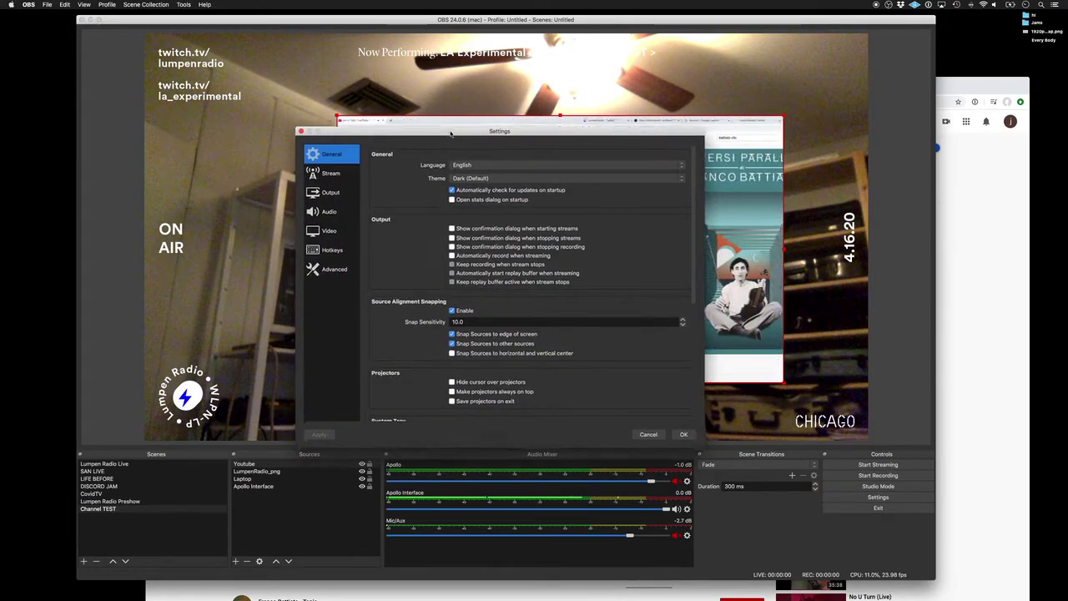
pyautogui.click(274, 123)
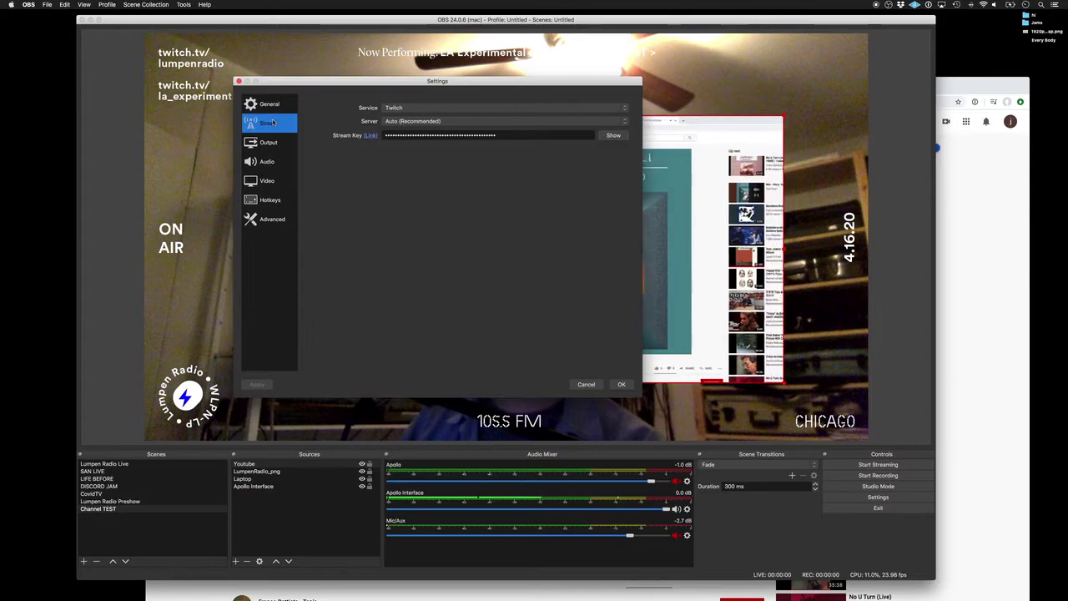
pyautogui.click(268, 142)
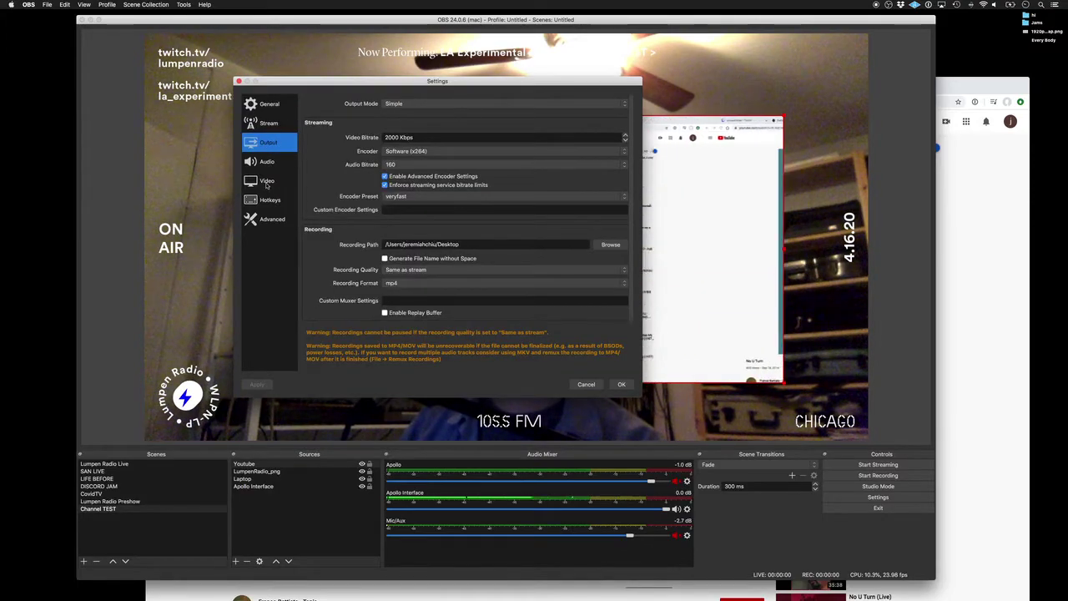
pyautogui.moveTo(434, 83); pyautogui.dragTo(476, 55)
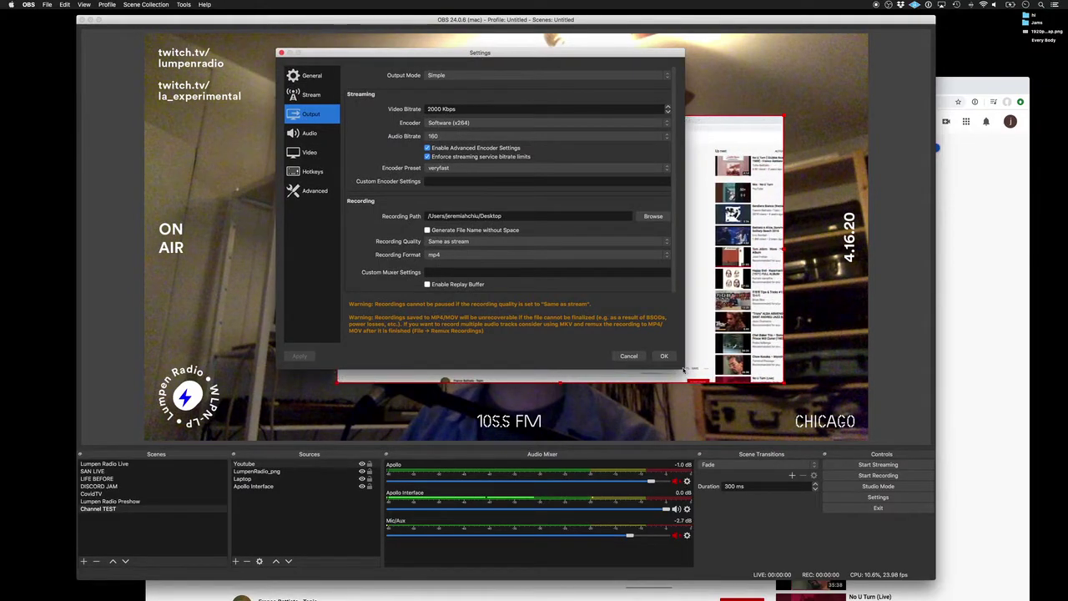
pyautogui.moveTo(500, 55); pyautogui.dragTo(562, 82)
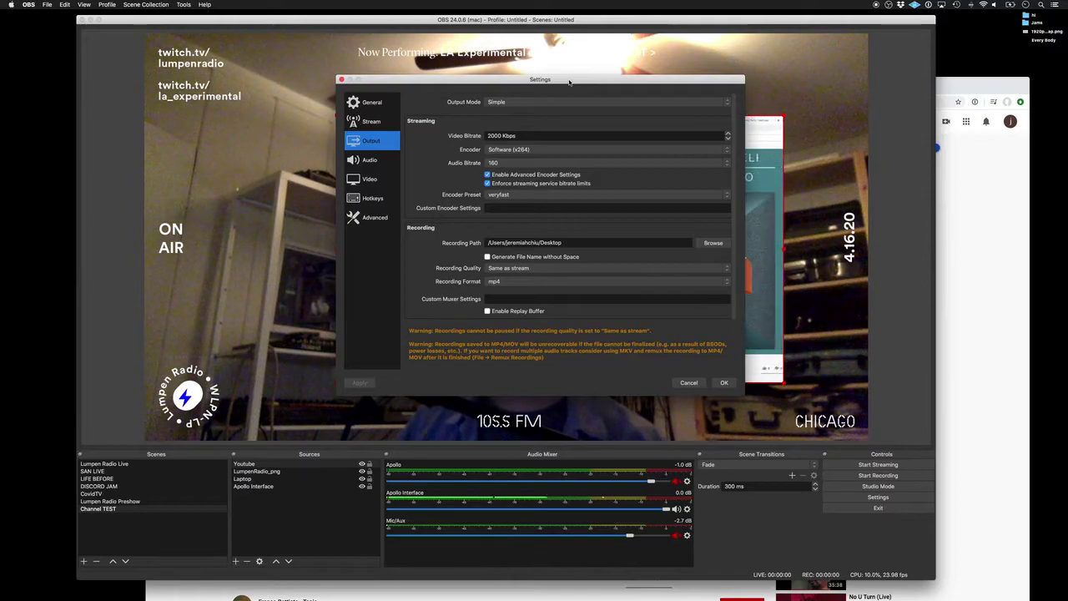
pyautogui.moveTo(568, 81); pyautogui.dragTo(571, 80)
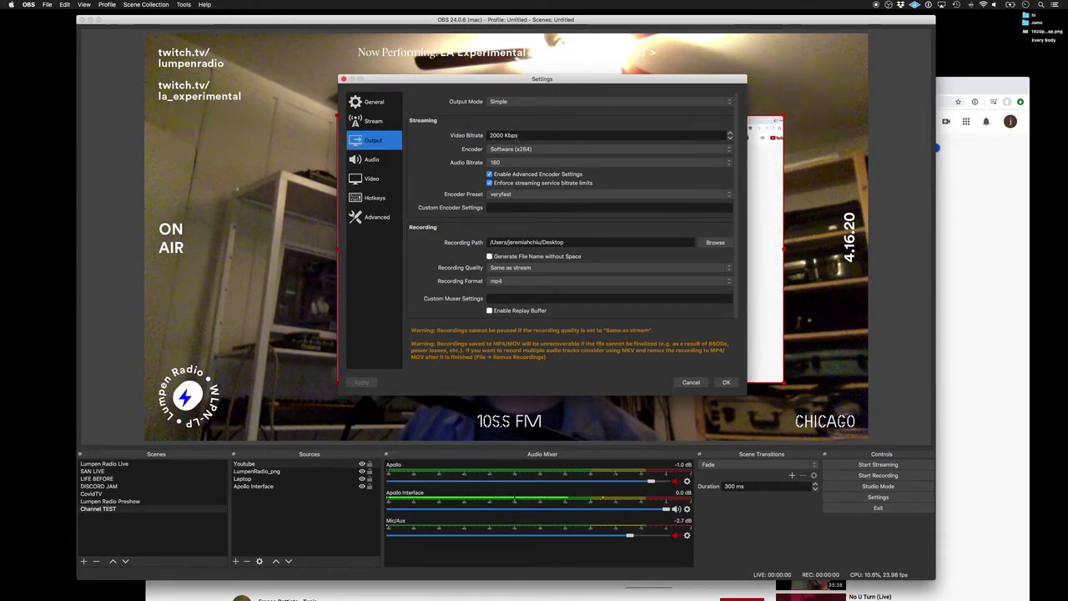
pyautogui.click(541, 134)
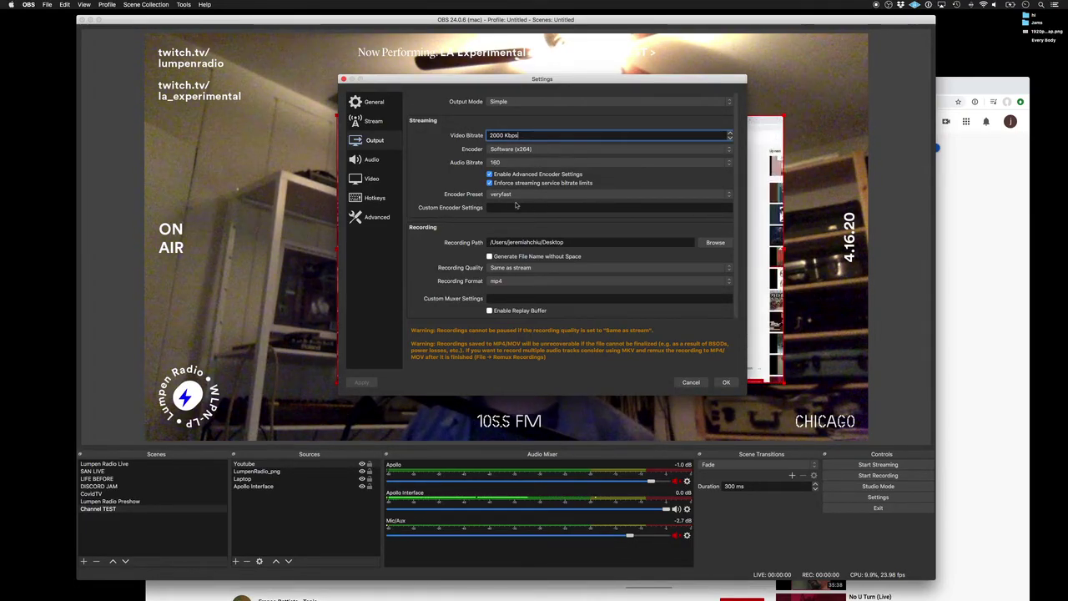
# Review the video resolution and frame rate, then the recording path and format, and leave the settings without saving.
pyautogui.click(373, 178)
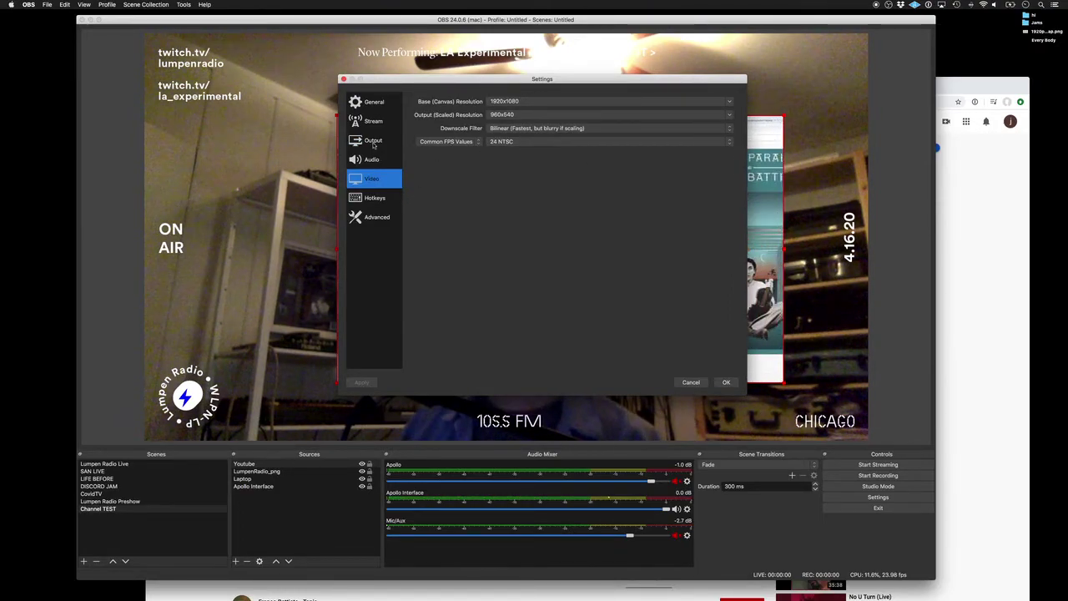
pyautogui.click(373, 140)
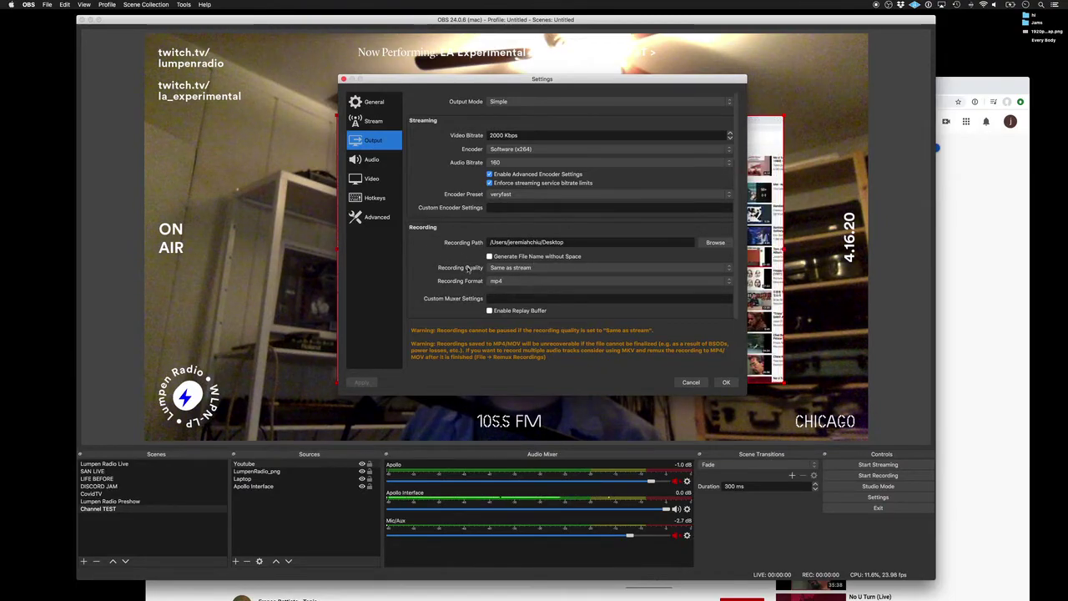
pyautogui.click(715, 243)
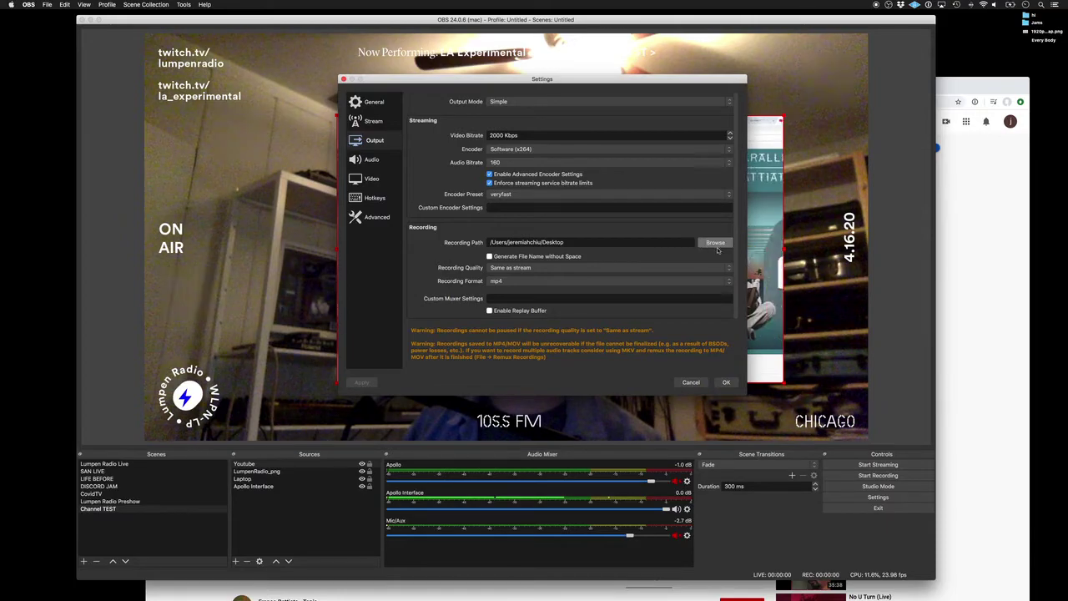
pyautogui.click(611, 281)
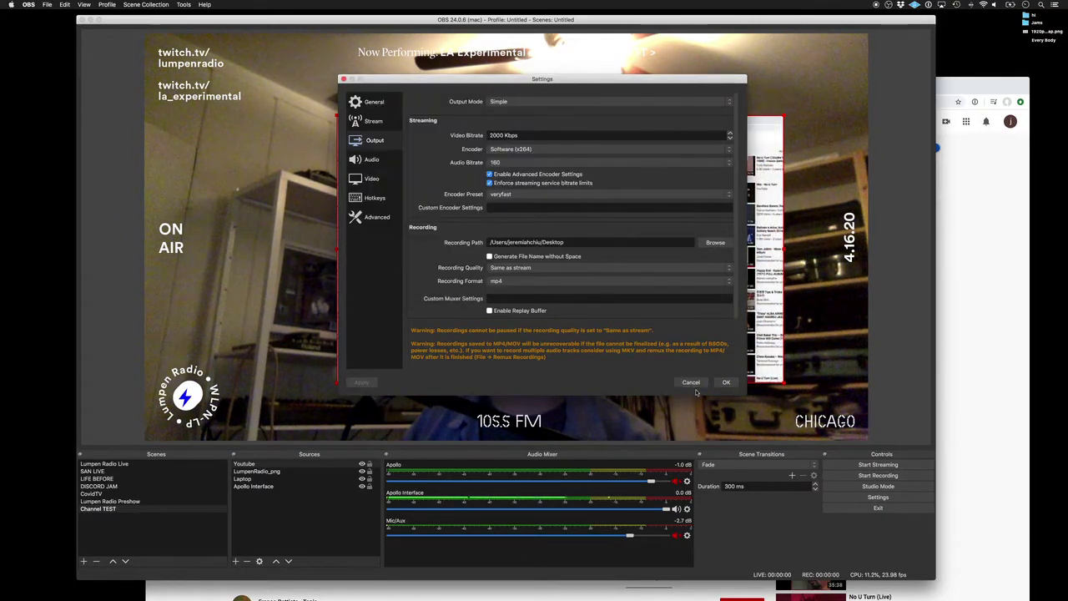
pyautogui.click(689, 382)
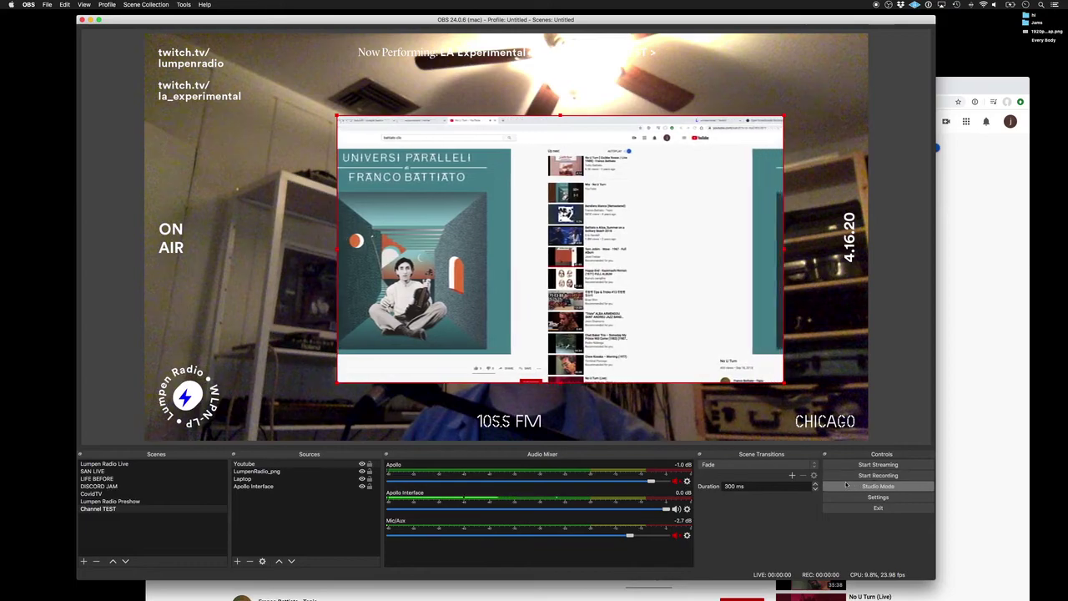
pyautogui.click(721, 311)
pyautogui.moveTo(752, 344)
pyautogui.mouseDown()
pyautogui.moveTo(710, 305)
pyautogui.moveTo(751, 343)
pyautogui.mouseUp()
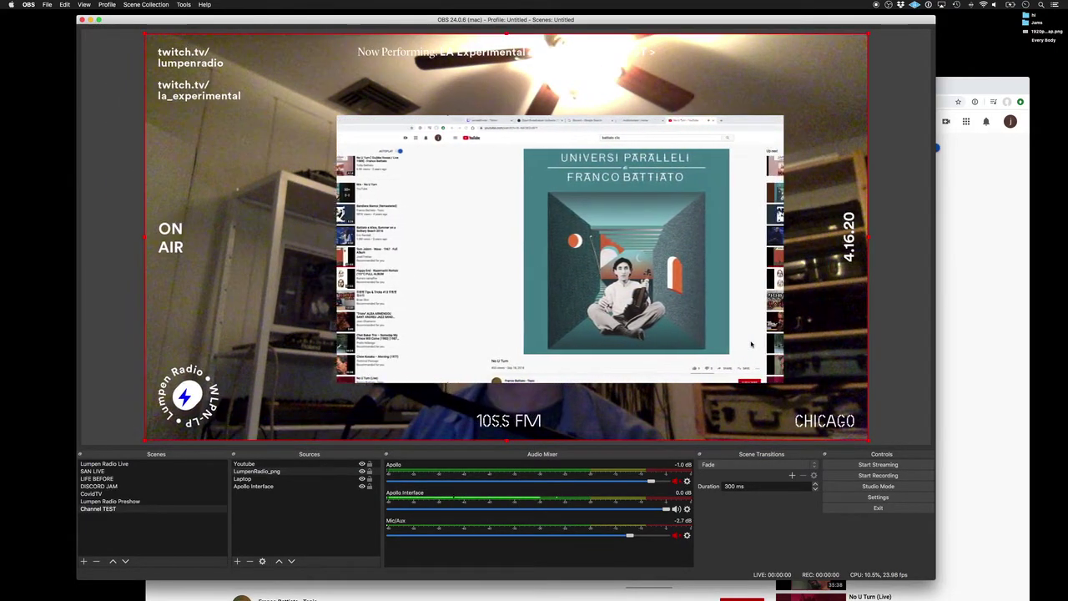
pyautogui.click(326, 514)
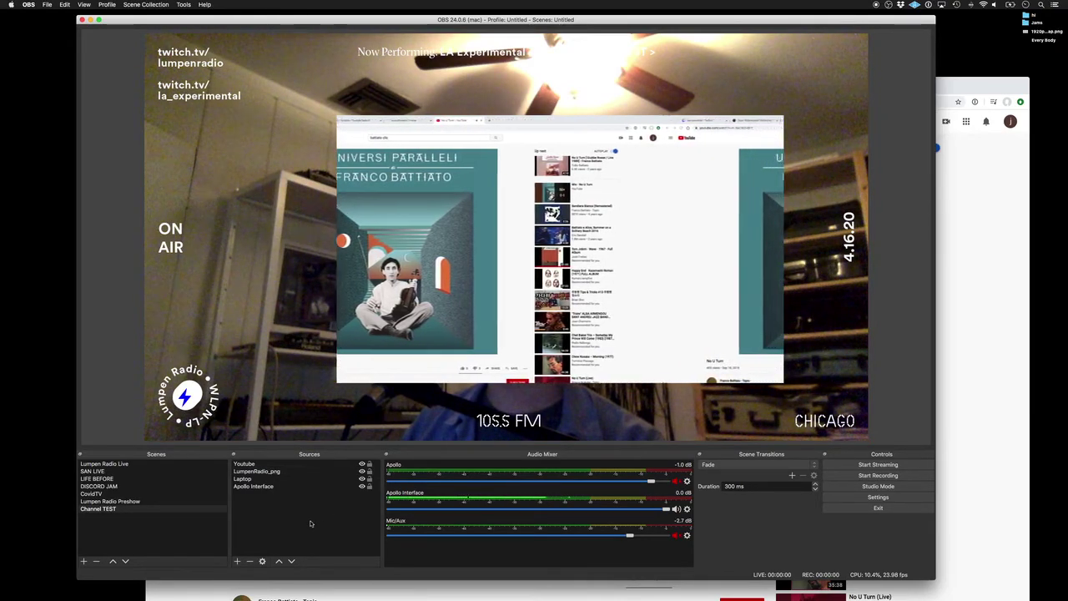